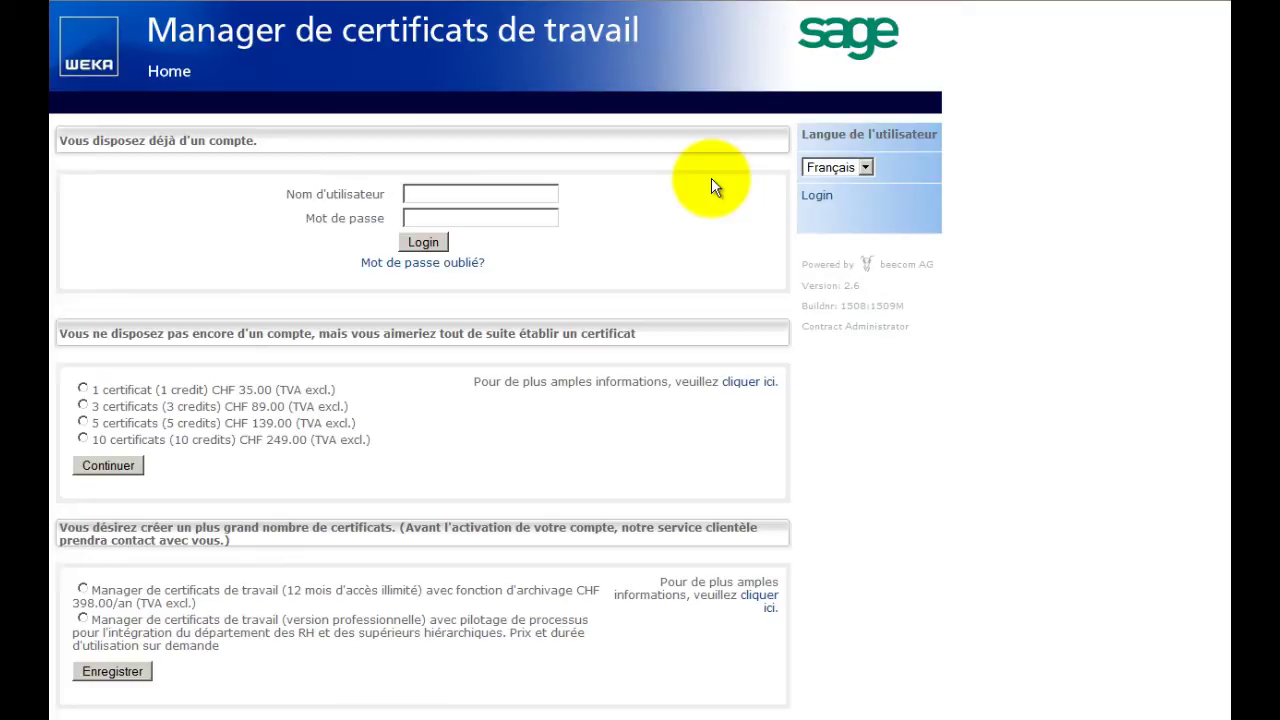
# Switch the interface language to English, then Deutsch, then back to Français.
pyautogui.click(865, 166)
pyautogui.click(857, 183)
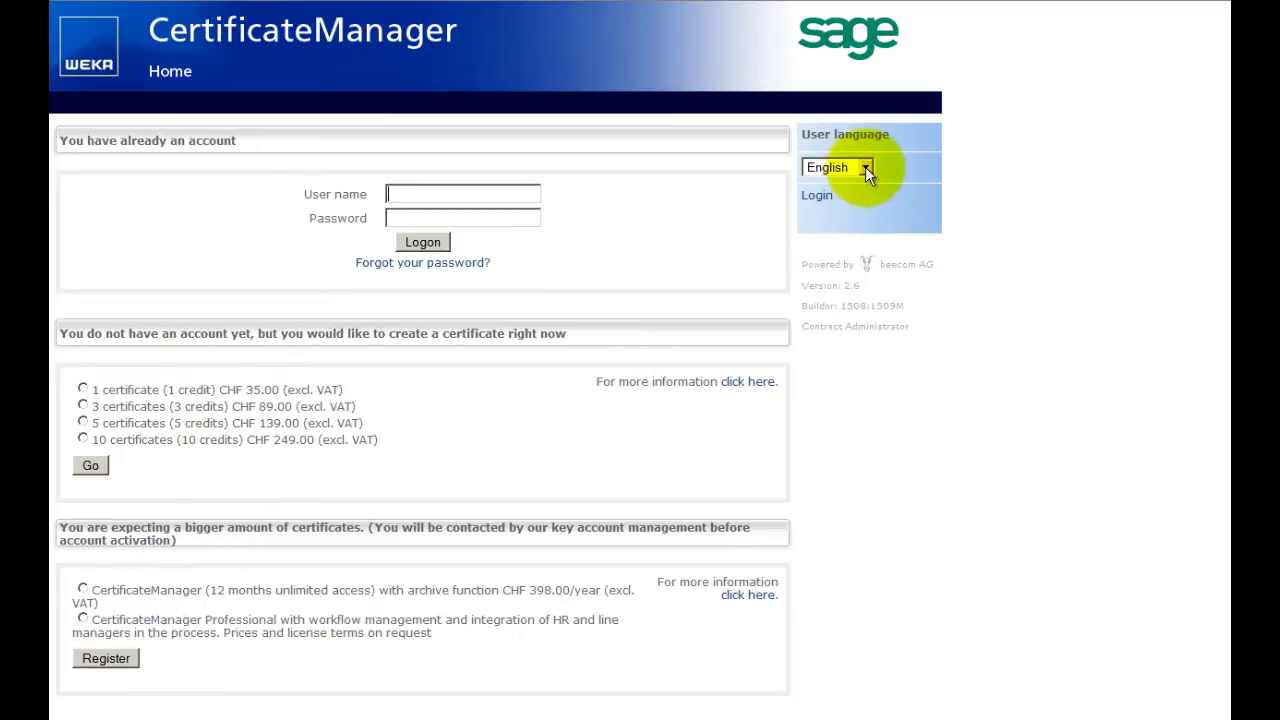
pyautogui.click(865, 166)
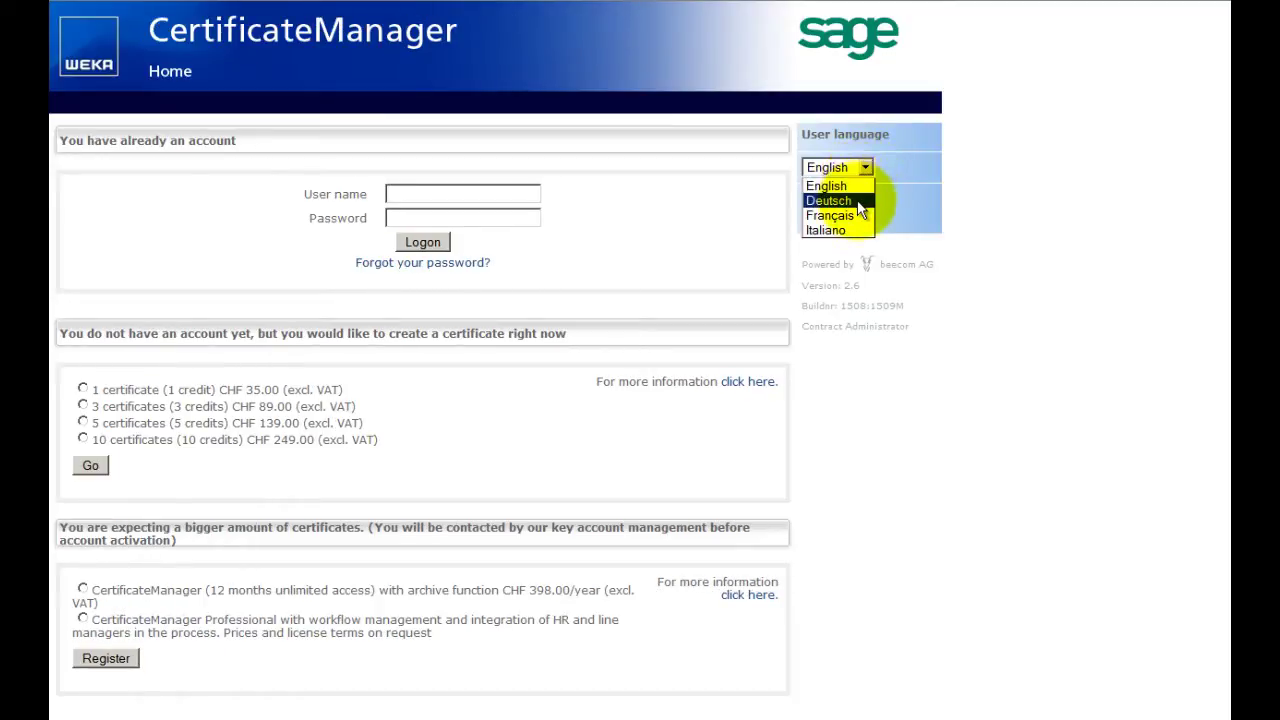
pyautogui.click(857, 199)
pyautogui.click(866, 168)
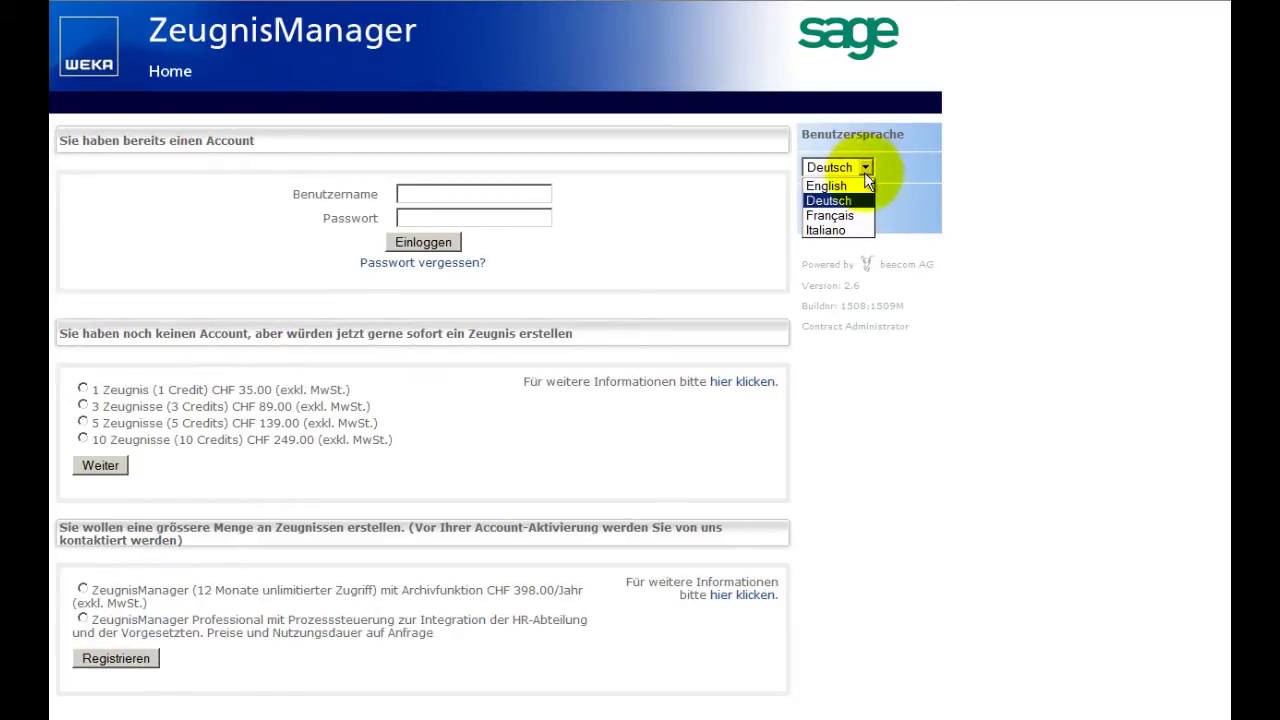
pyautogui.click(830, 215)
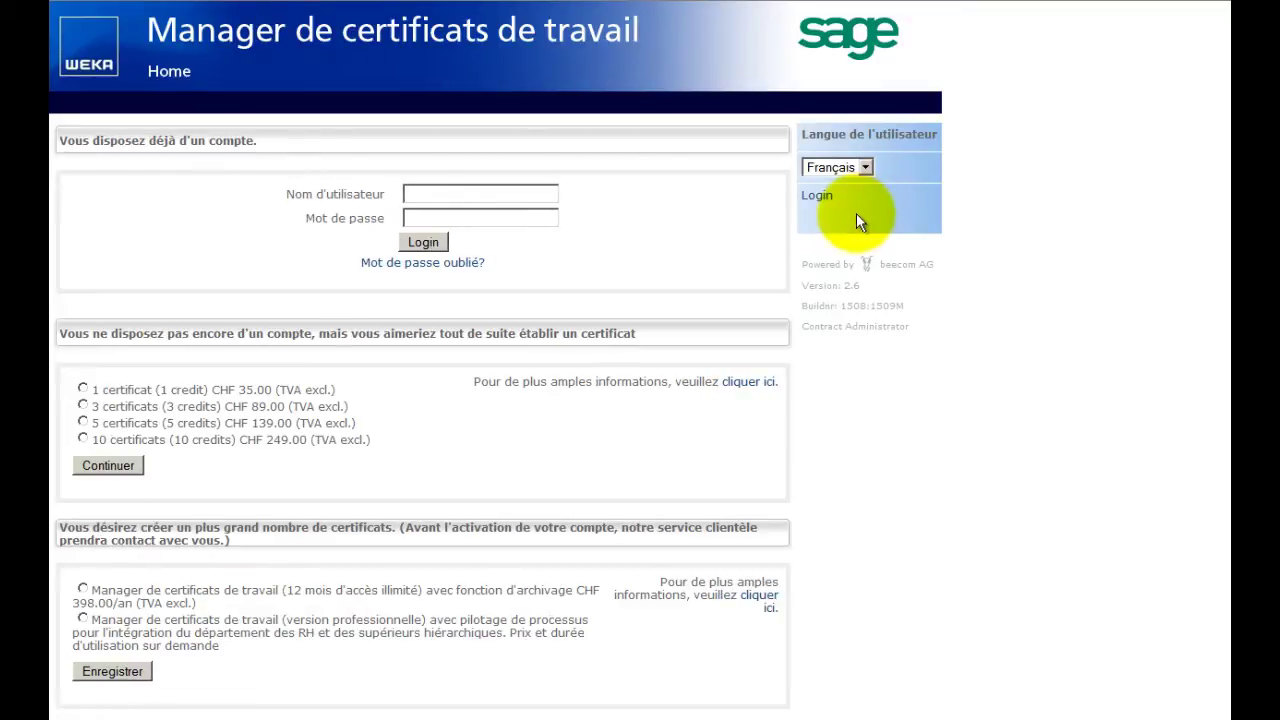
# Select the 5 certificats package at CHF 139.00 and go to the user name field.
pyautogui.click(83, 389)
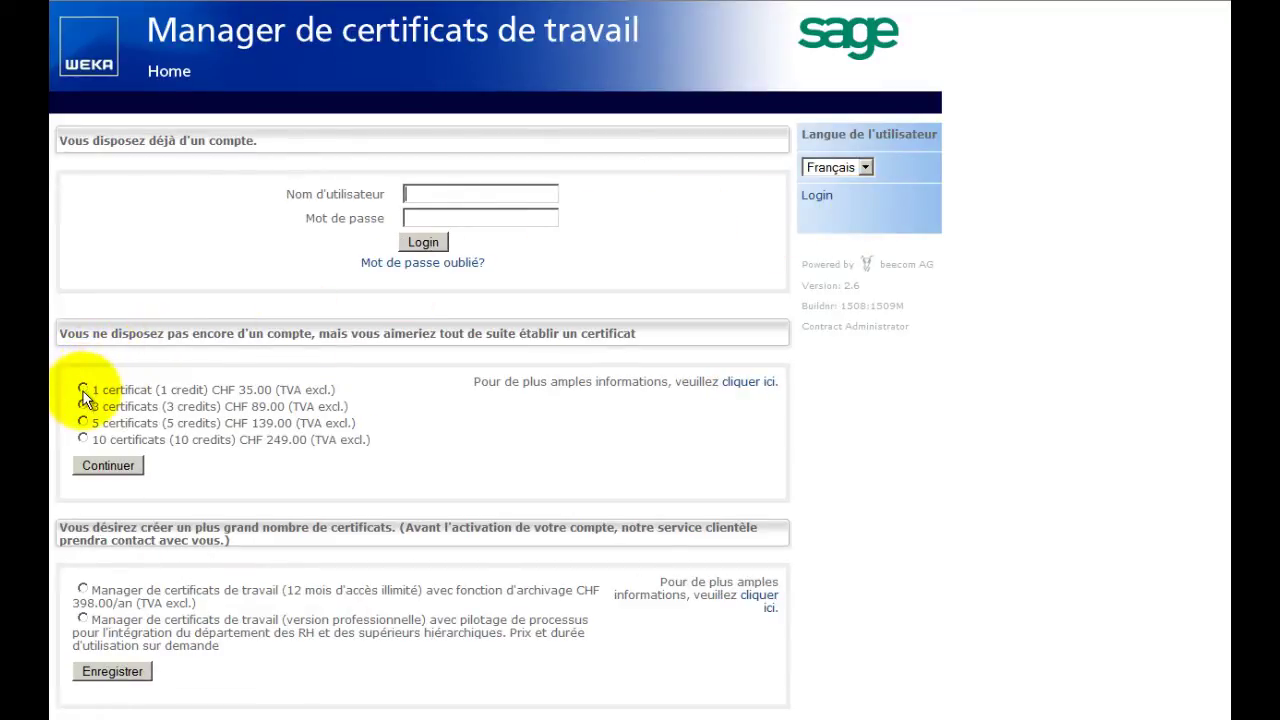
pyautogui.click(84, 420)
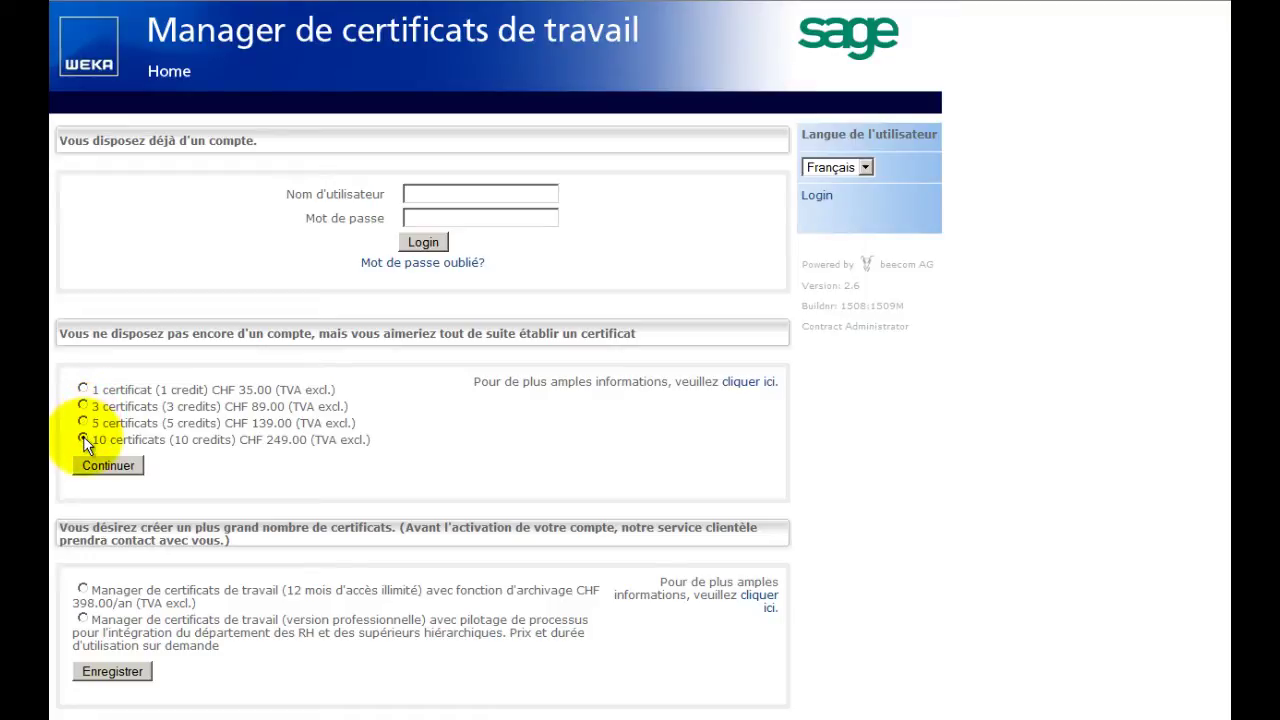
pyautogui.click(84, 423)
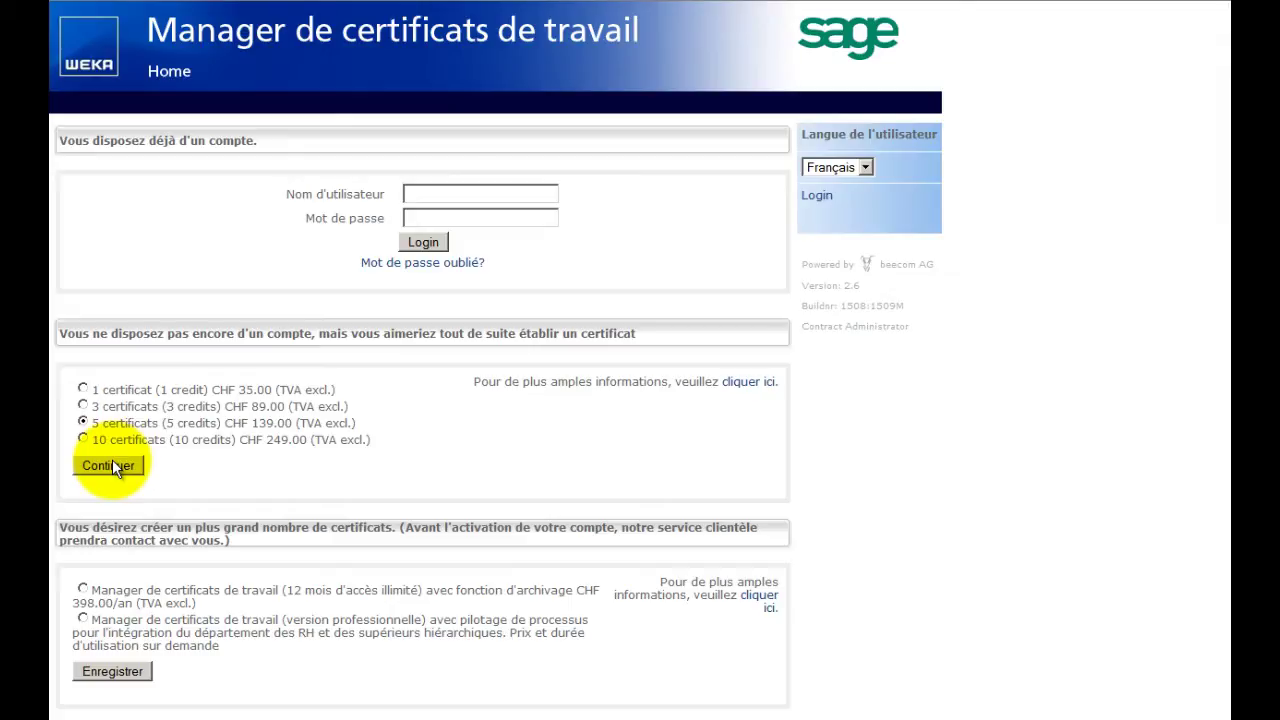
pyautogui.click(412, 196)
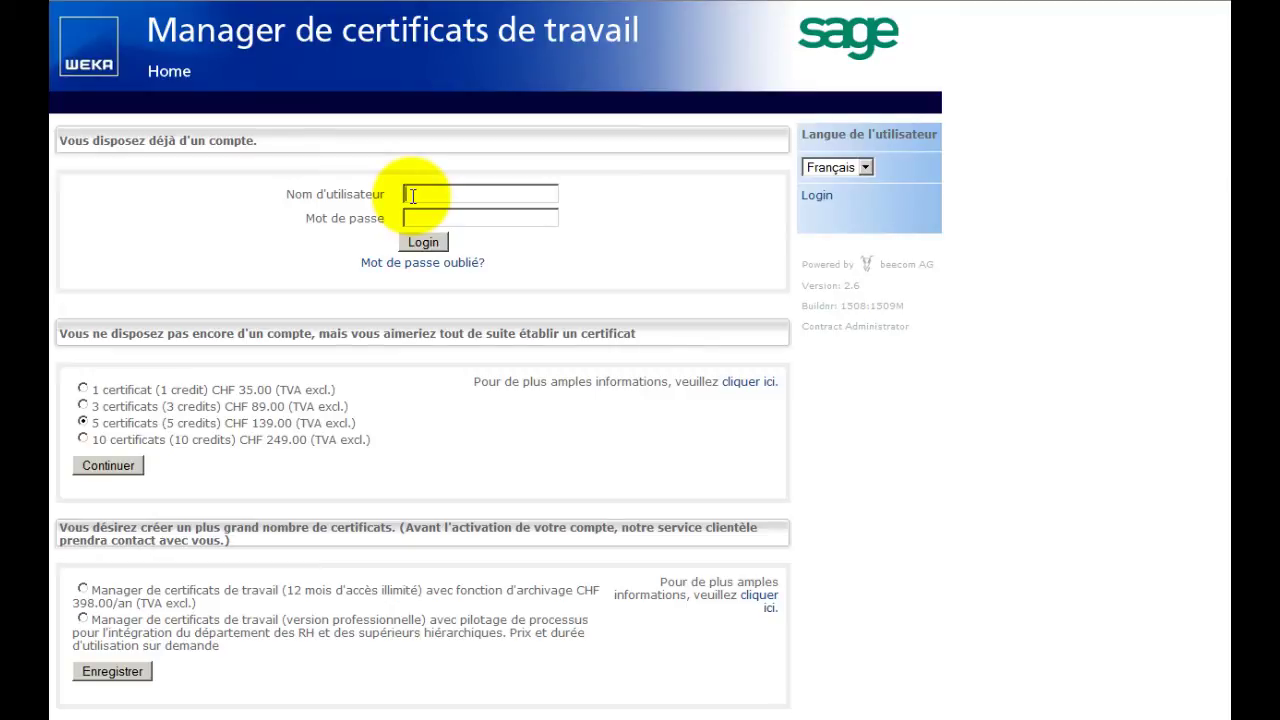
# Sign in using the saved user name suggestion and the account password.
pyautogui.write('w')
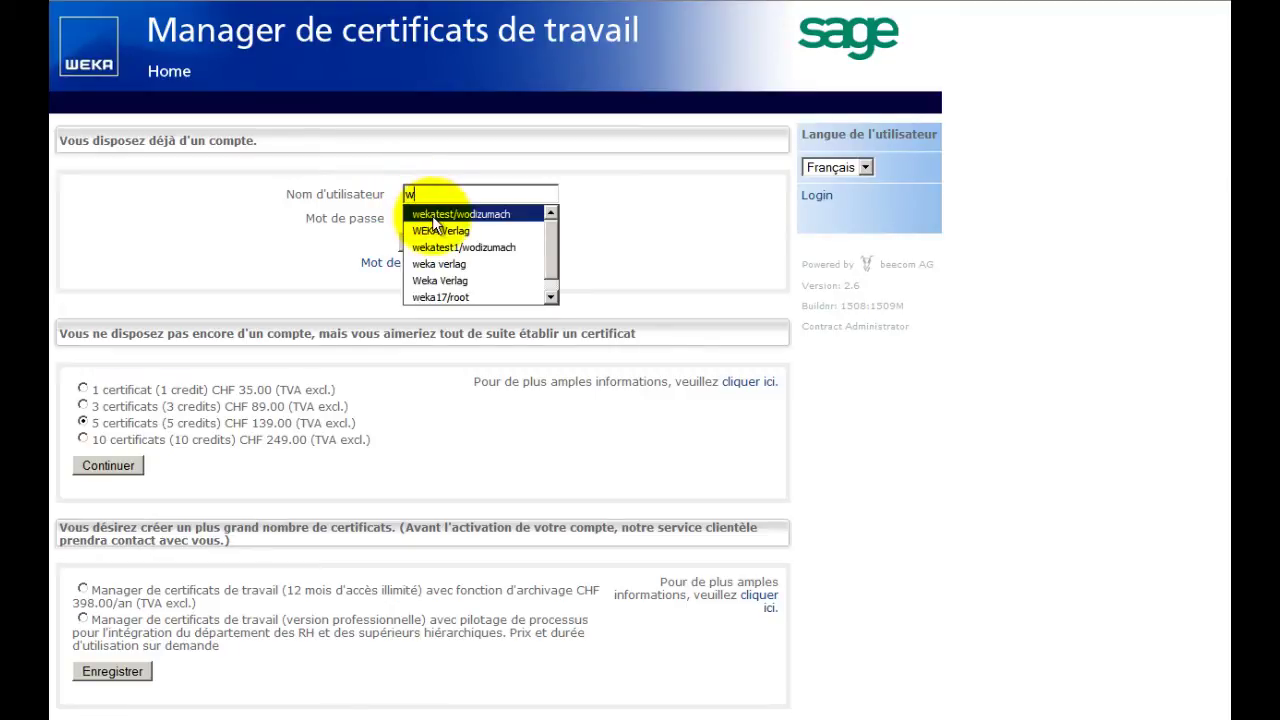
pyautogui.click(432, 213)
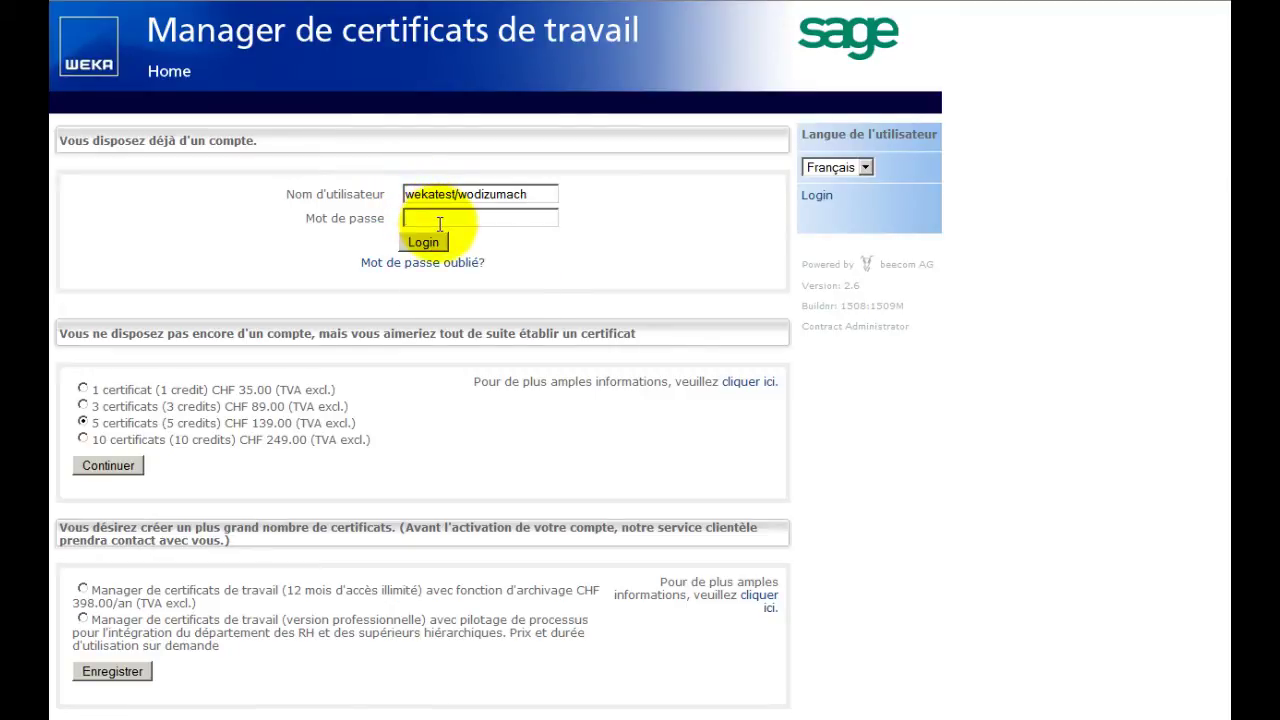
pyautogui.write('••••••••')
pyautogui.click(441, 246)
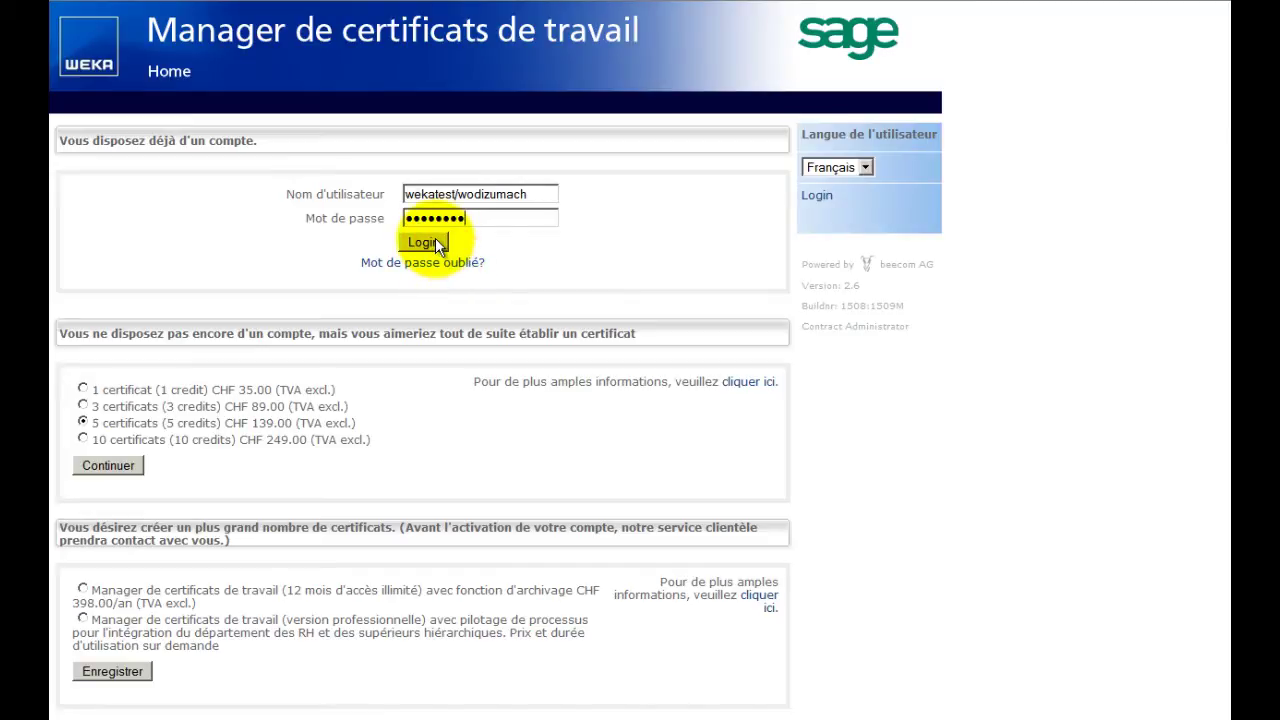
pyautogui.click(437, 246)
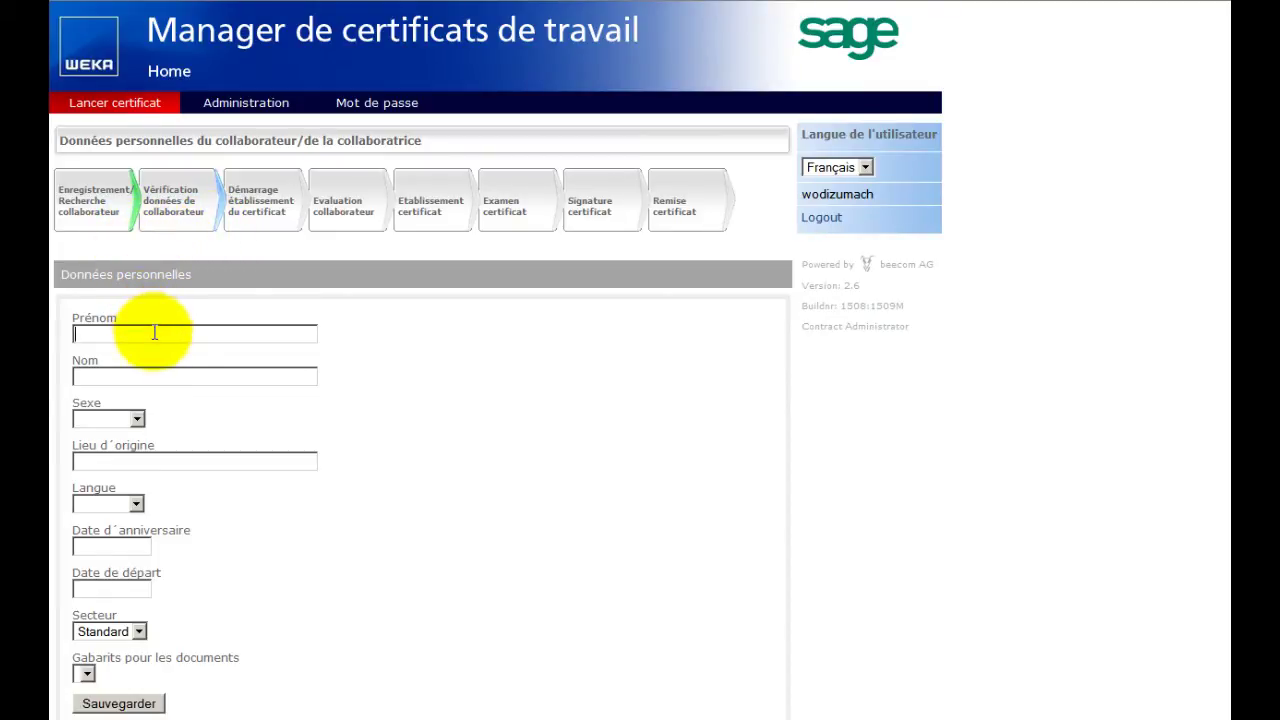
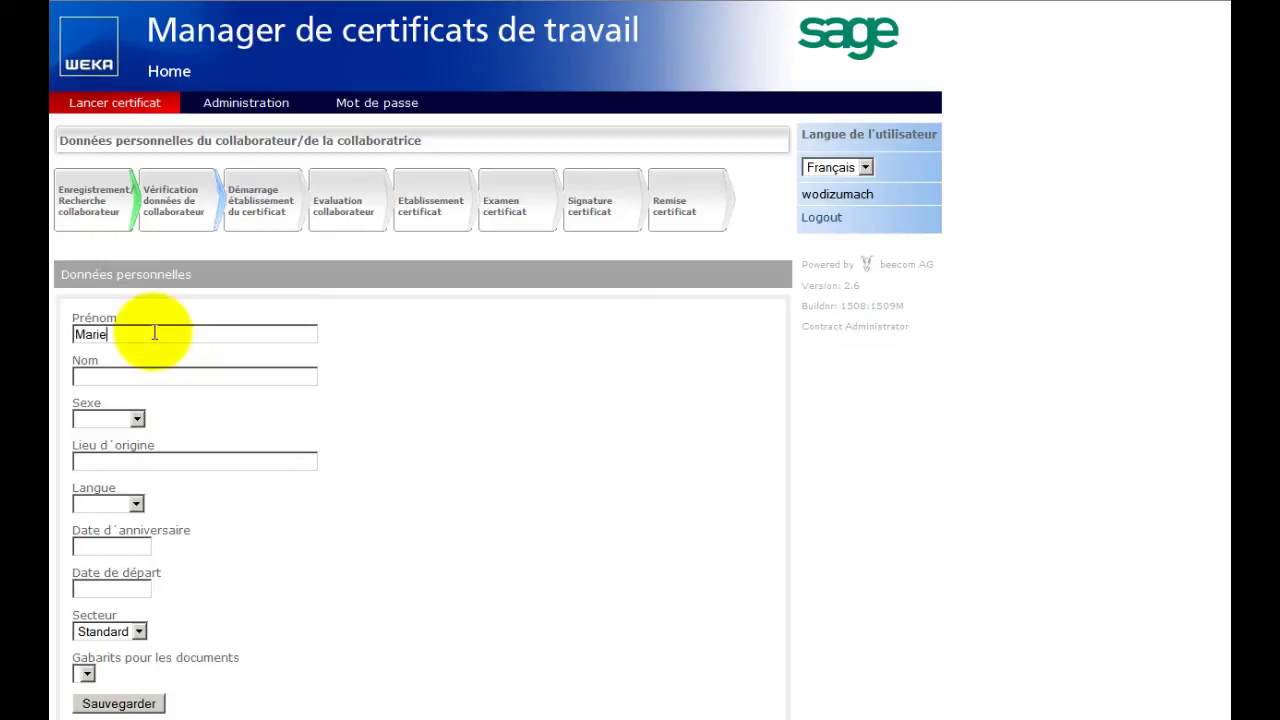
# Enter the employee's first and last name, gender Féminin and place of origin Fribourg.
pyautogui.press('Tab')
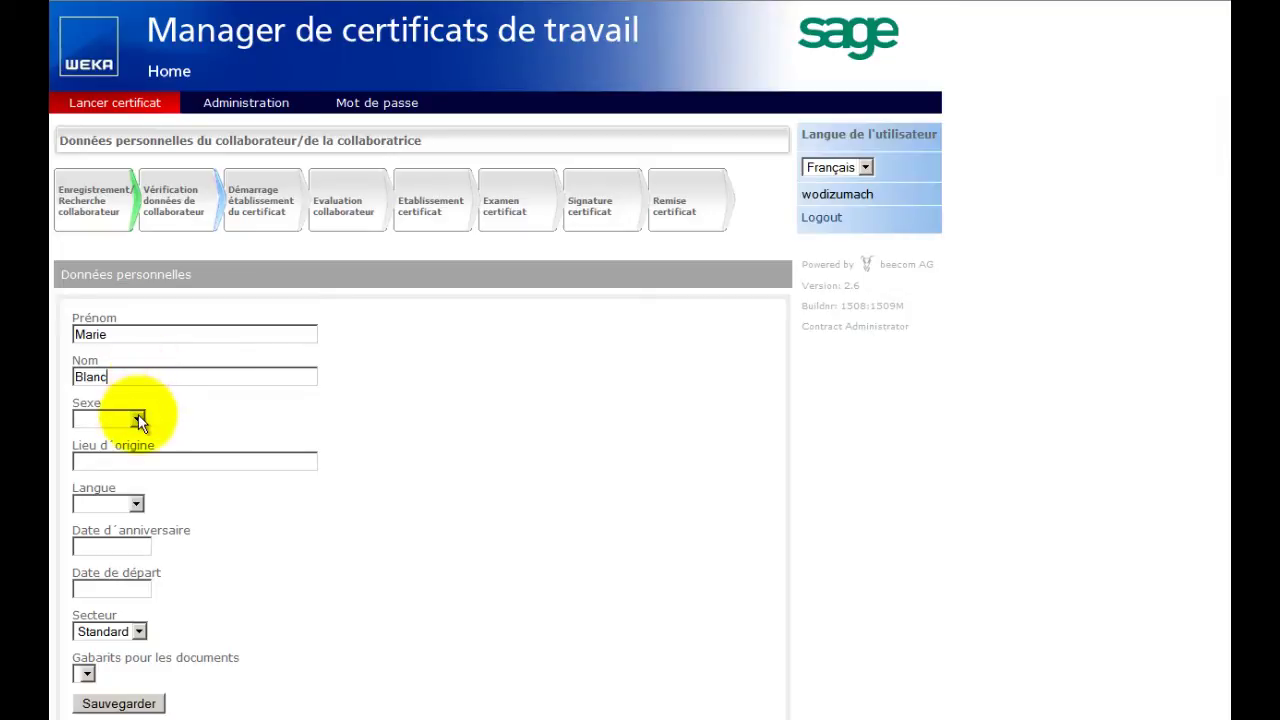
pyautogui.click(138, 416)
pyautogui.click(140, 464)
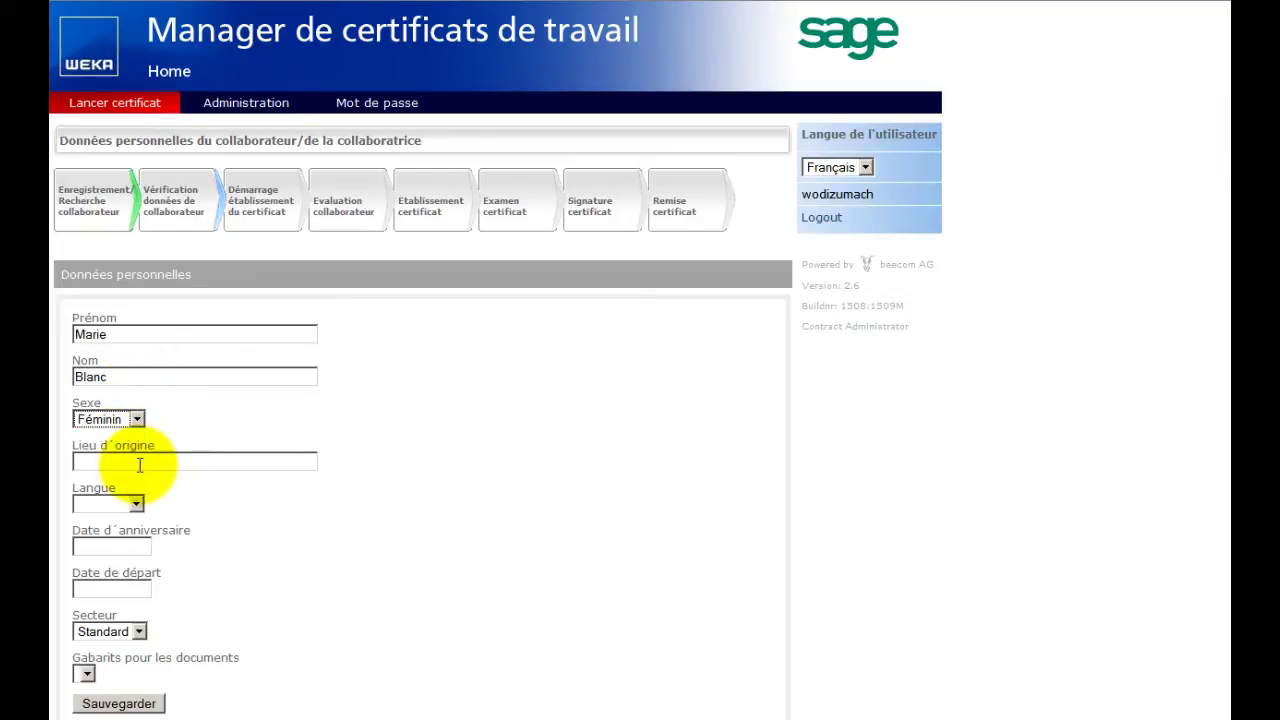
pyautogui.click(140, 464)
pyautogui.write('Fribourg')
# Set language Français, birth date 01.06.1980, departure 31.03.2014, and save the personal data.
pyautogui.click(134, 505)
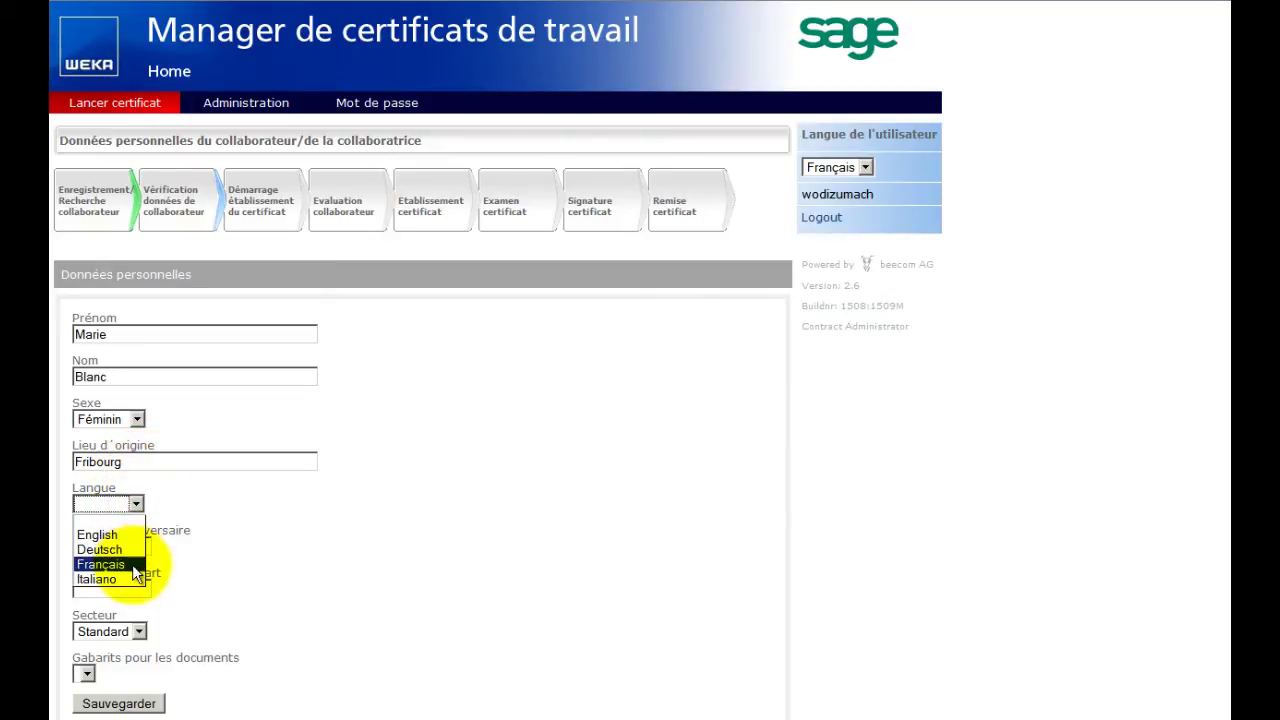
pyautogui.click(134, 572)
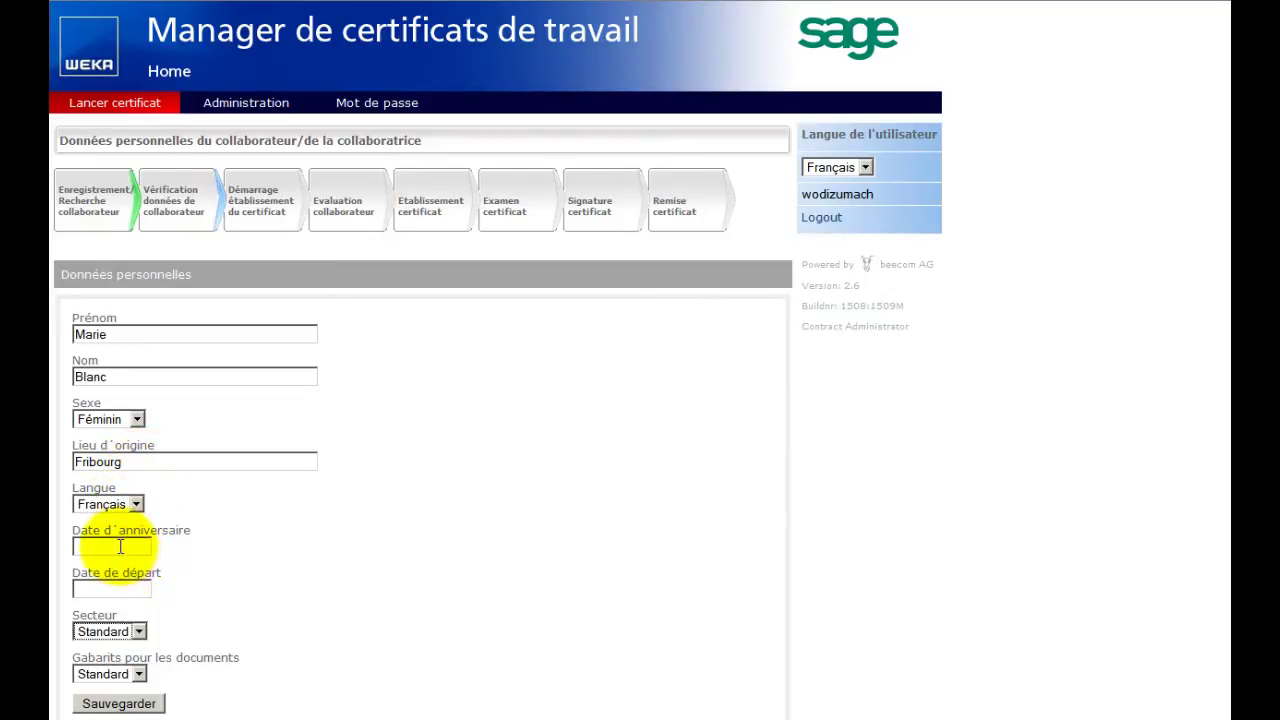
pyautogui.write('01')
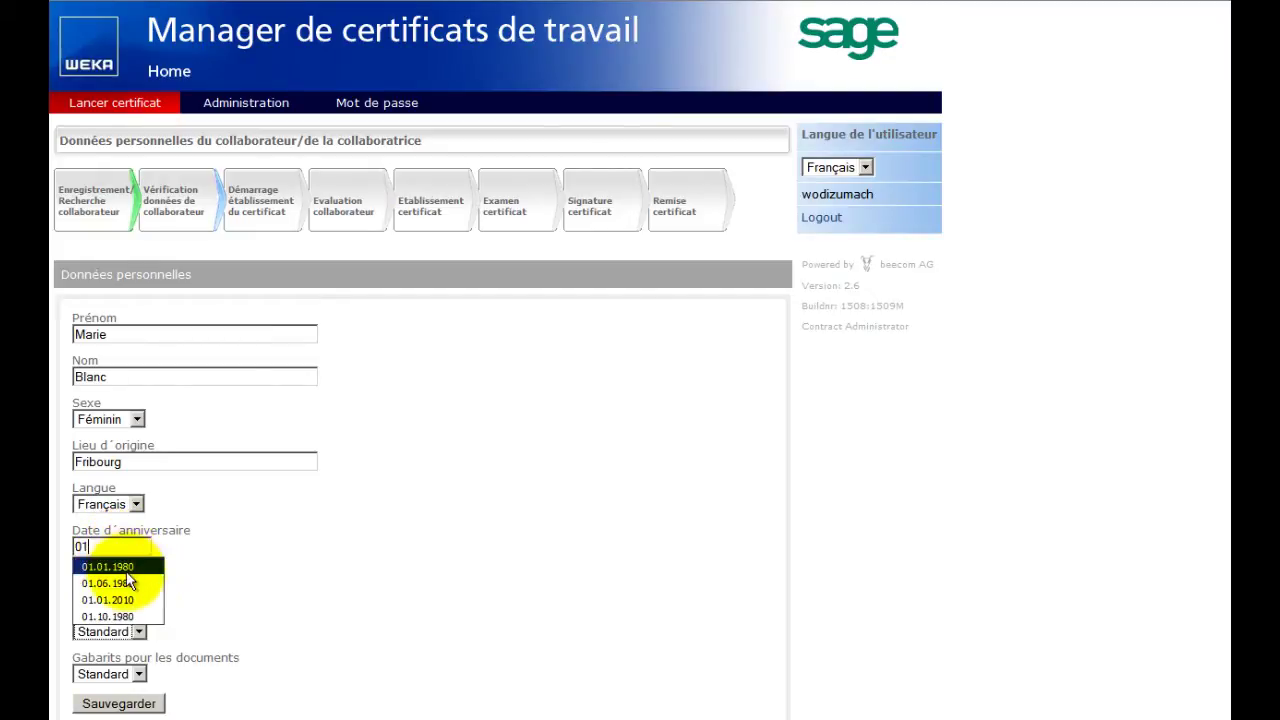
pyautogui.click(128, 583)
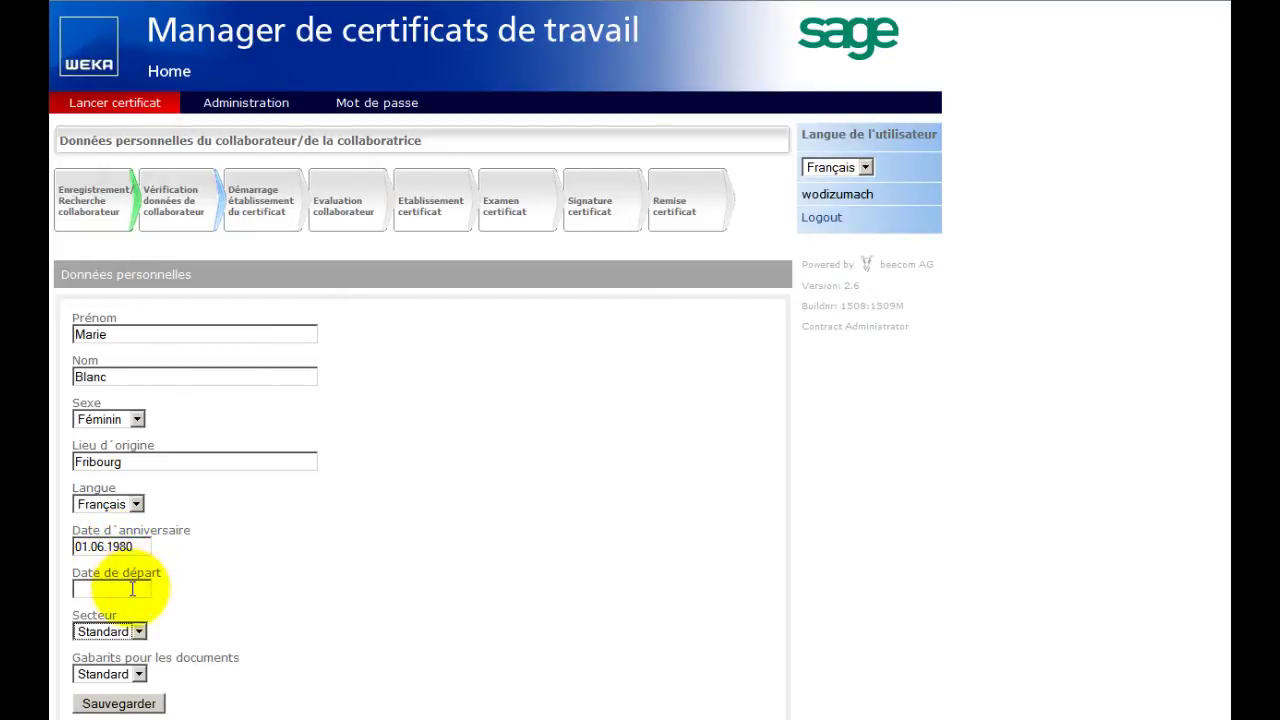
pyautogui.write('31')
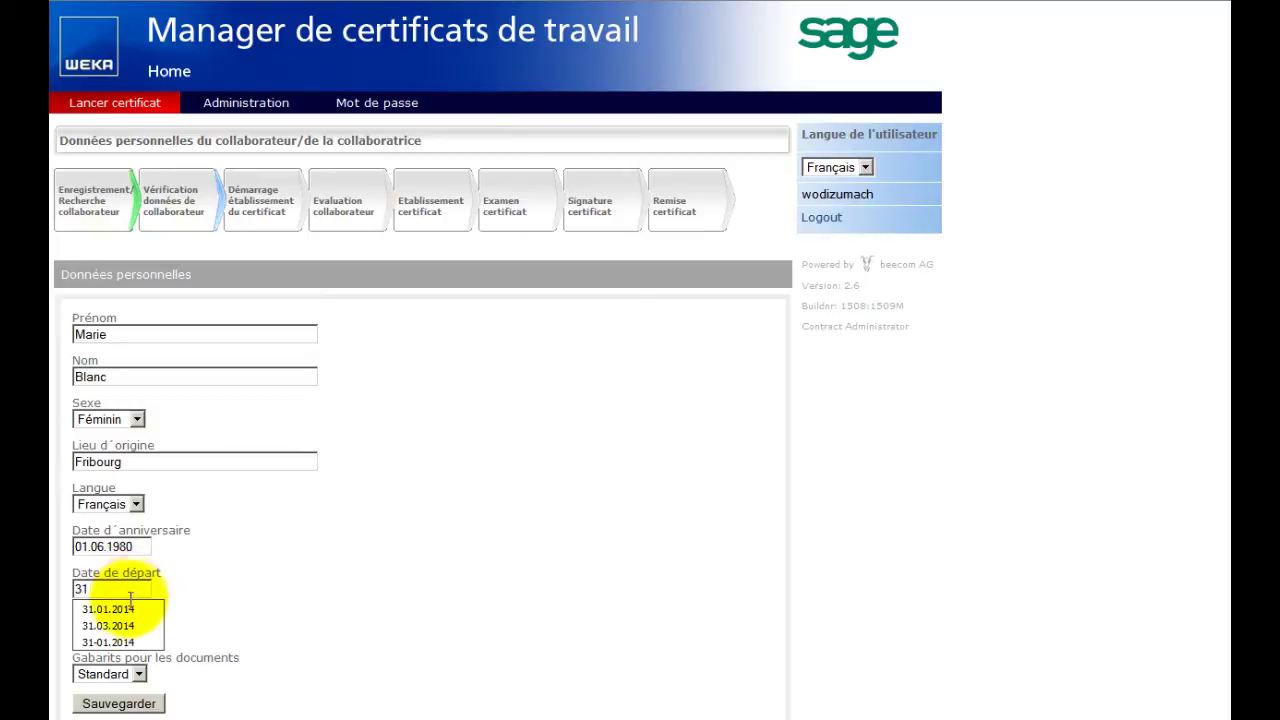
pyautogui.click(130, 626)
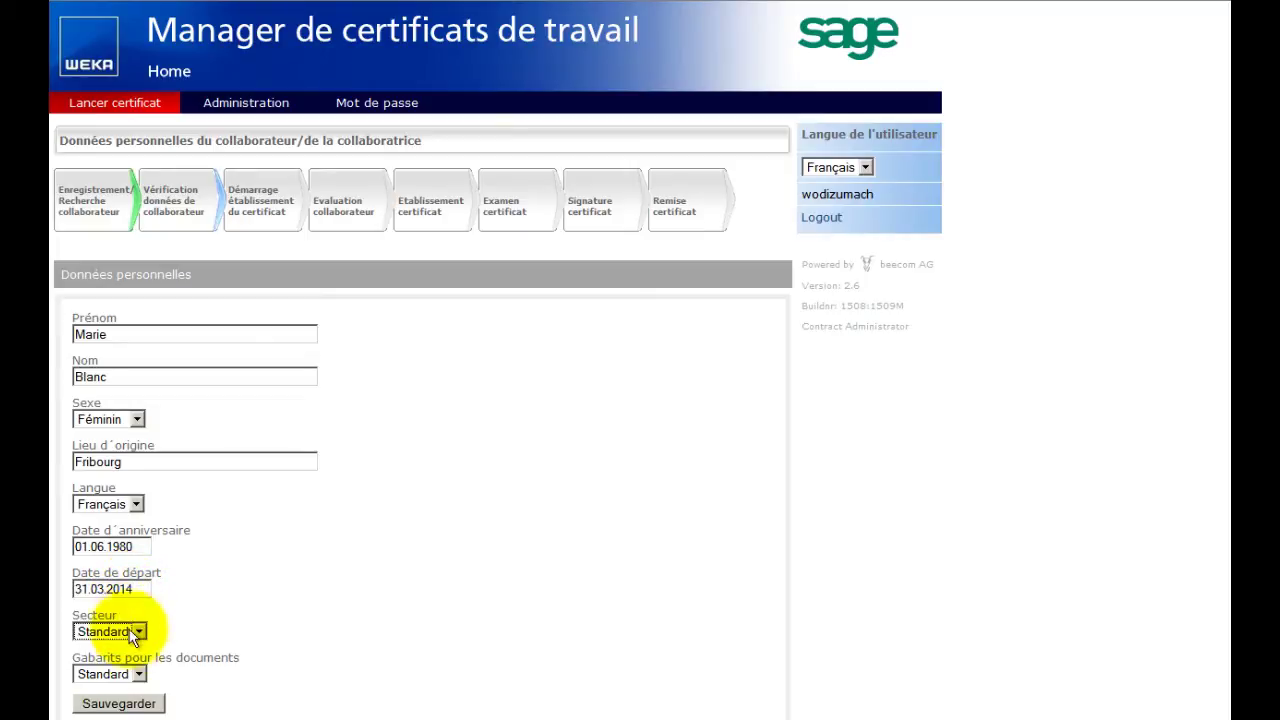
pyautogui.click(118, 704)
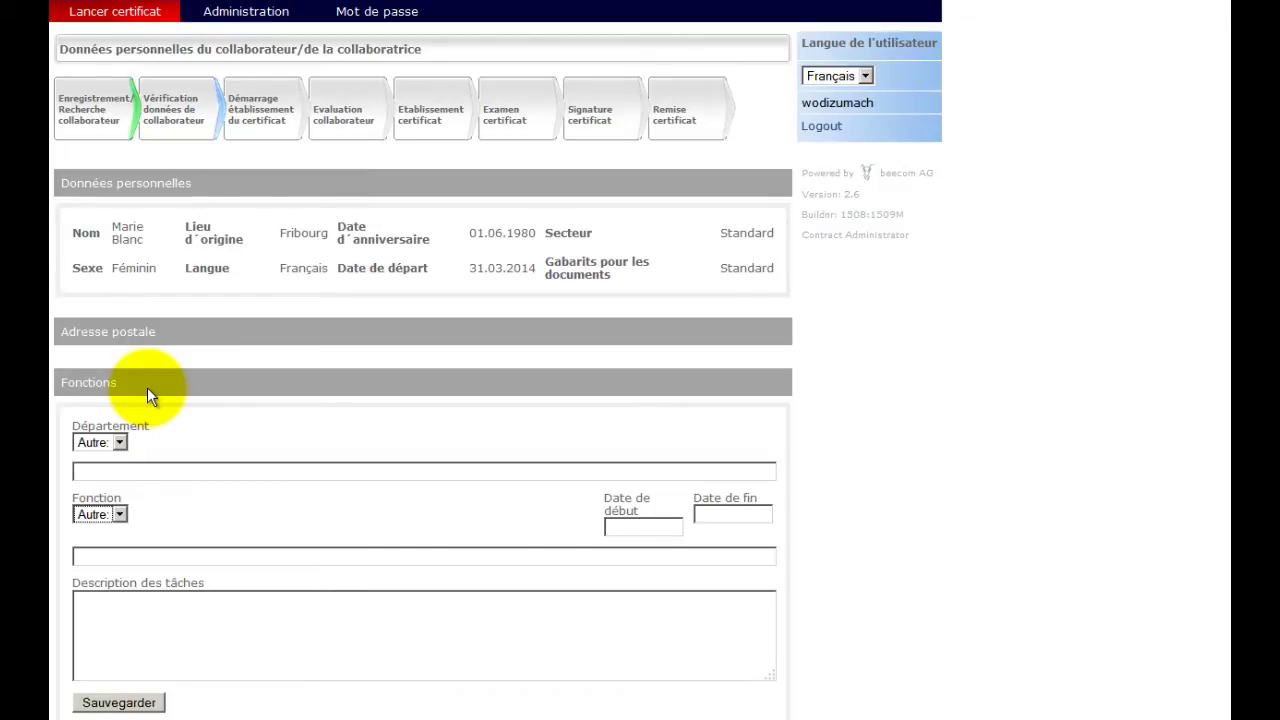
# Enter department Marketing, function 'planificateur de marketing', from 01.01.2010 to 31.03.2014.
pyautogui.click(155, 470)
pyautogui.write('Ma')
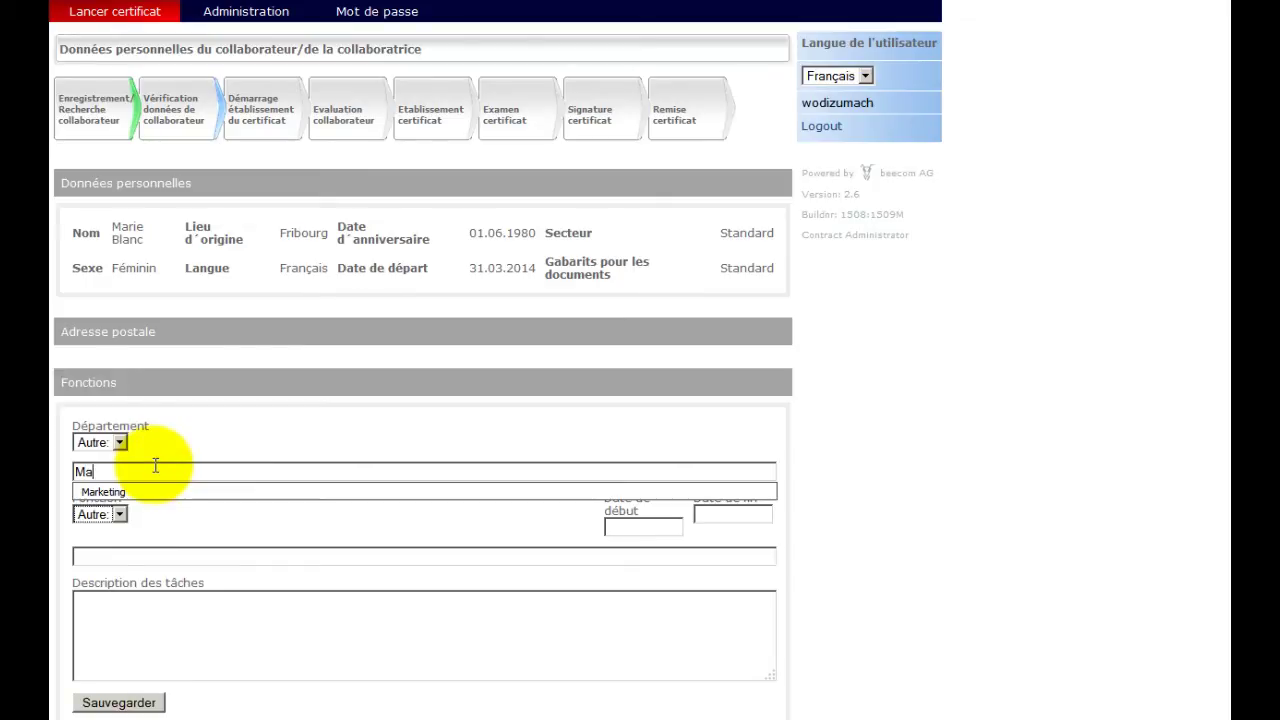
pyautogui.write('rketing')
pyautogui.click(169, 557)
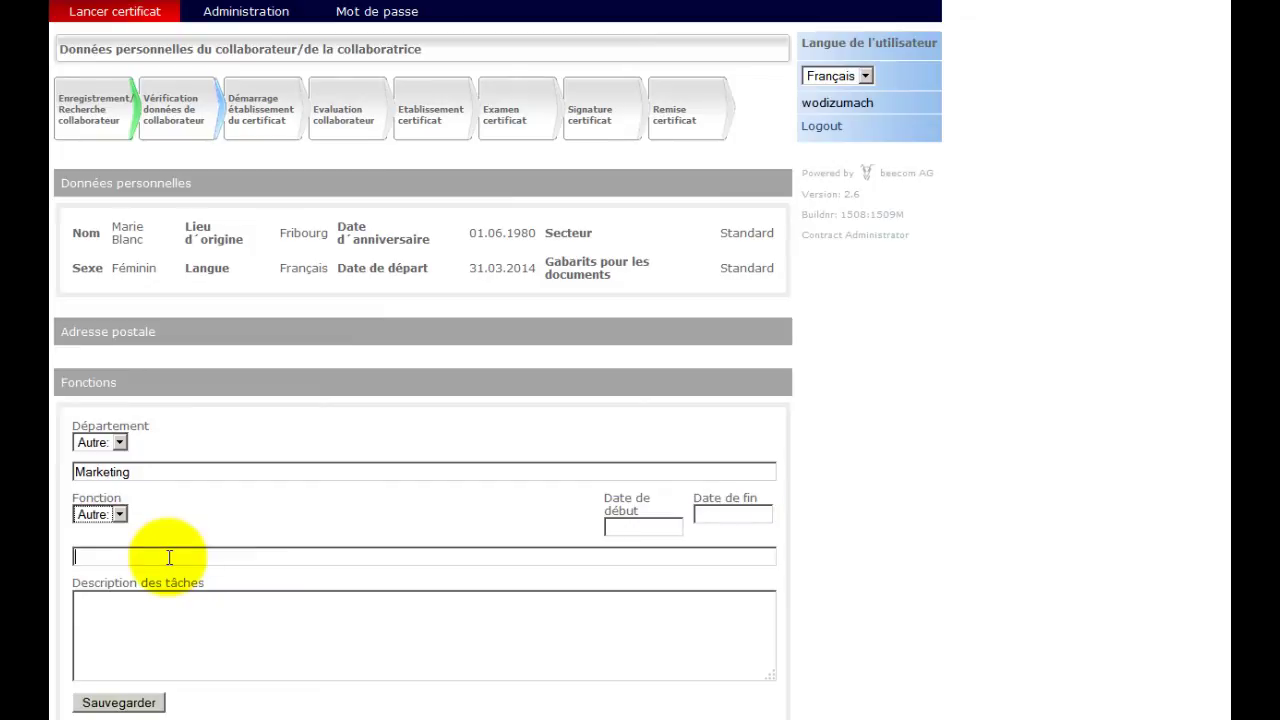
pyautogui.write('planificateur de marketing')
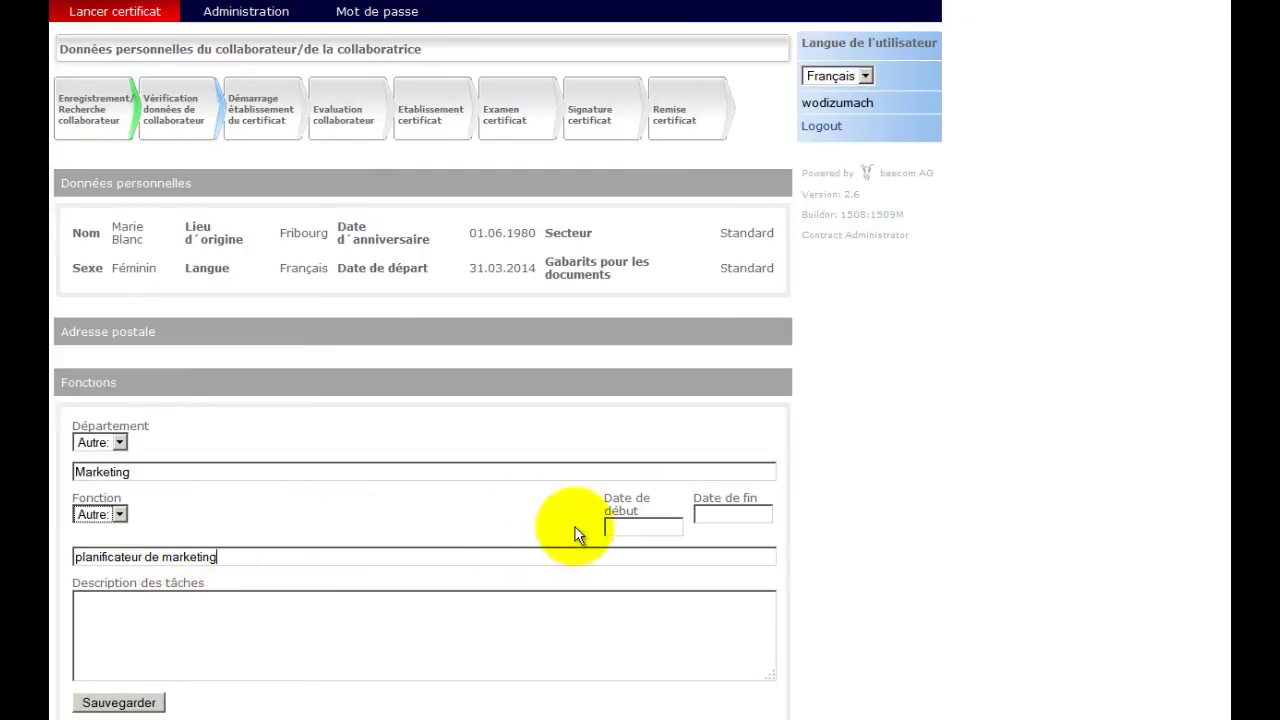
pyautogui.click(638, 527)
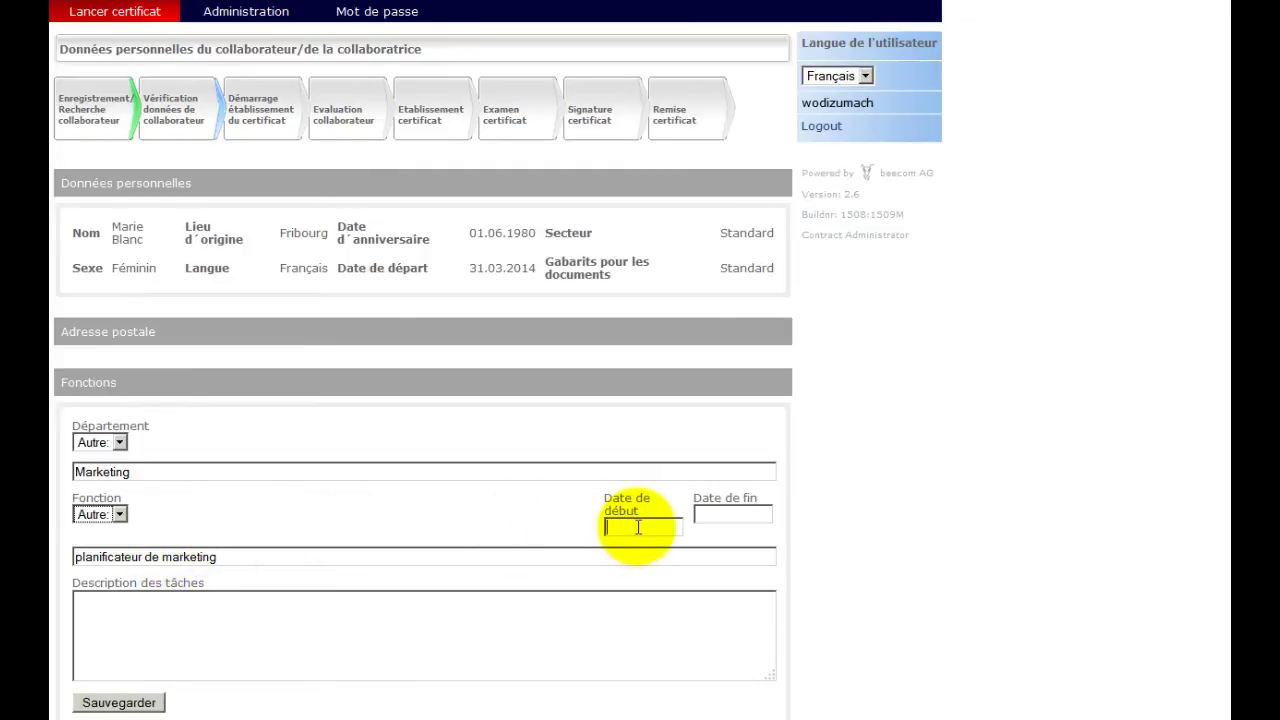
pyautogui.click(638, 527)
pyautogui.write('01')
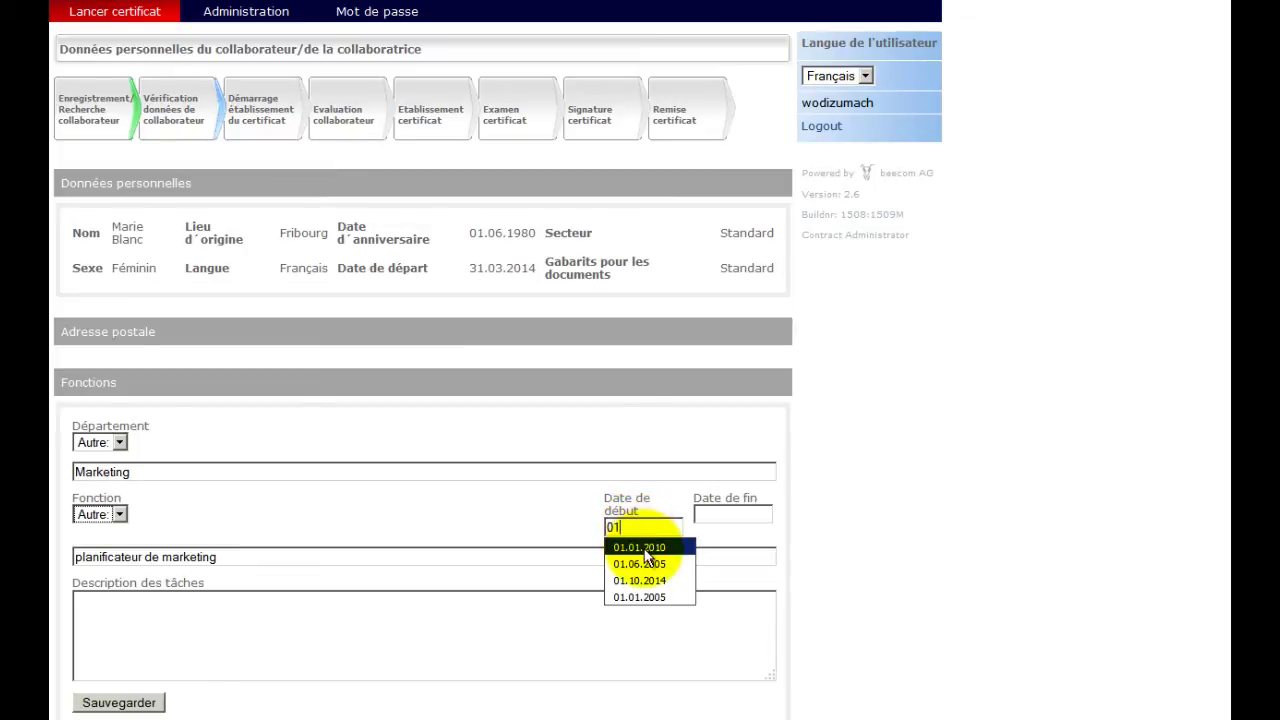
pyautogui.click(644, 549)
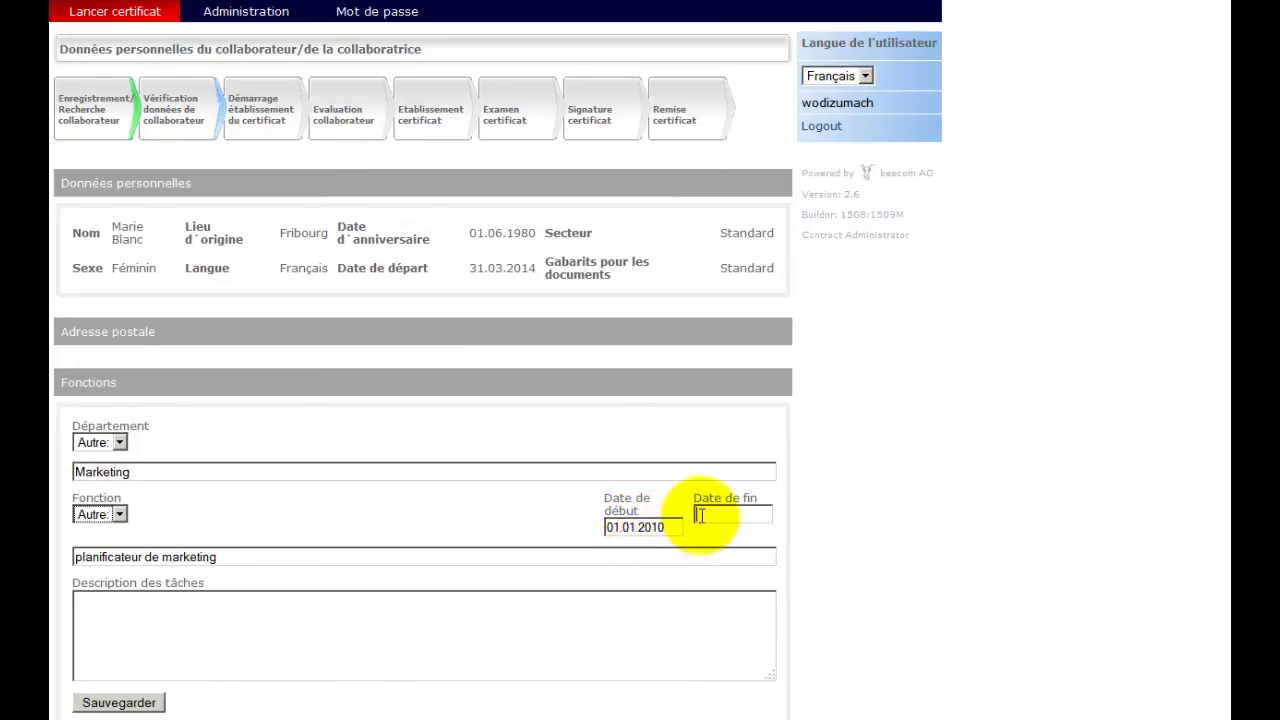
pyautogui.click(700, 515)
pyautogui.write('31.03')
pyautogui.click(711, 529)
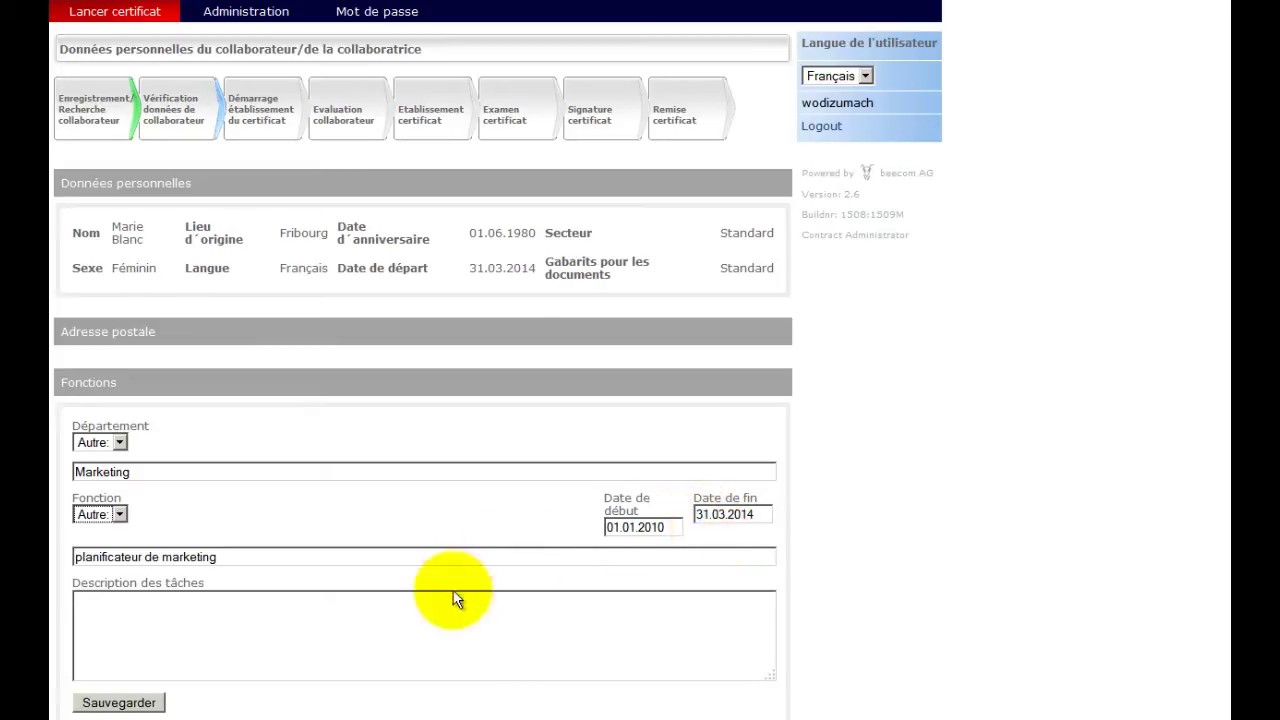
# Write a two-line task description 'xxx' / 'xxx' and save the function.
pyautogui.click(353, 629)
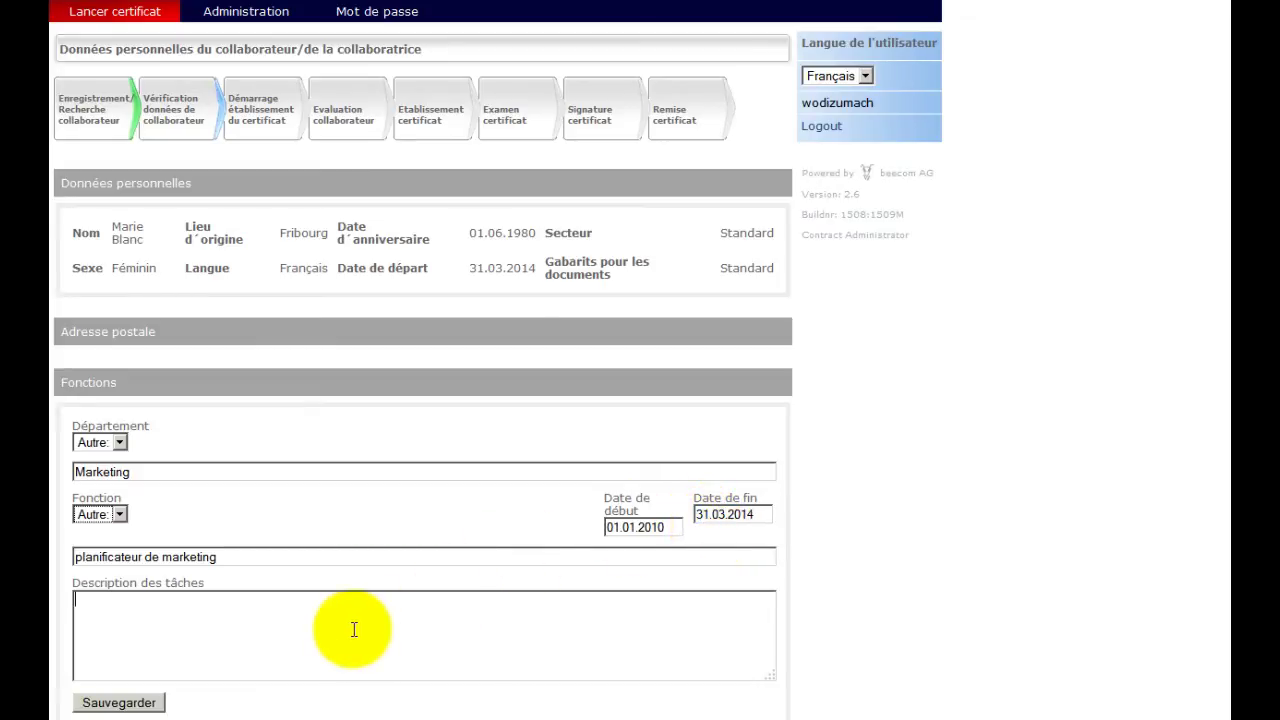
pyautogui.write('xxx')
pyautogui.press('Return')
pyautogui.write('xxx')
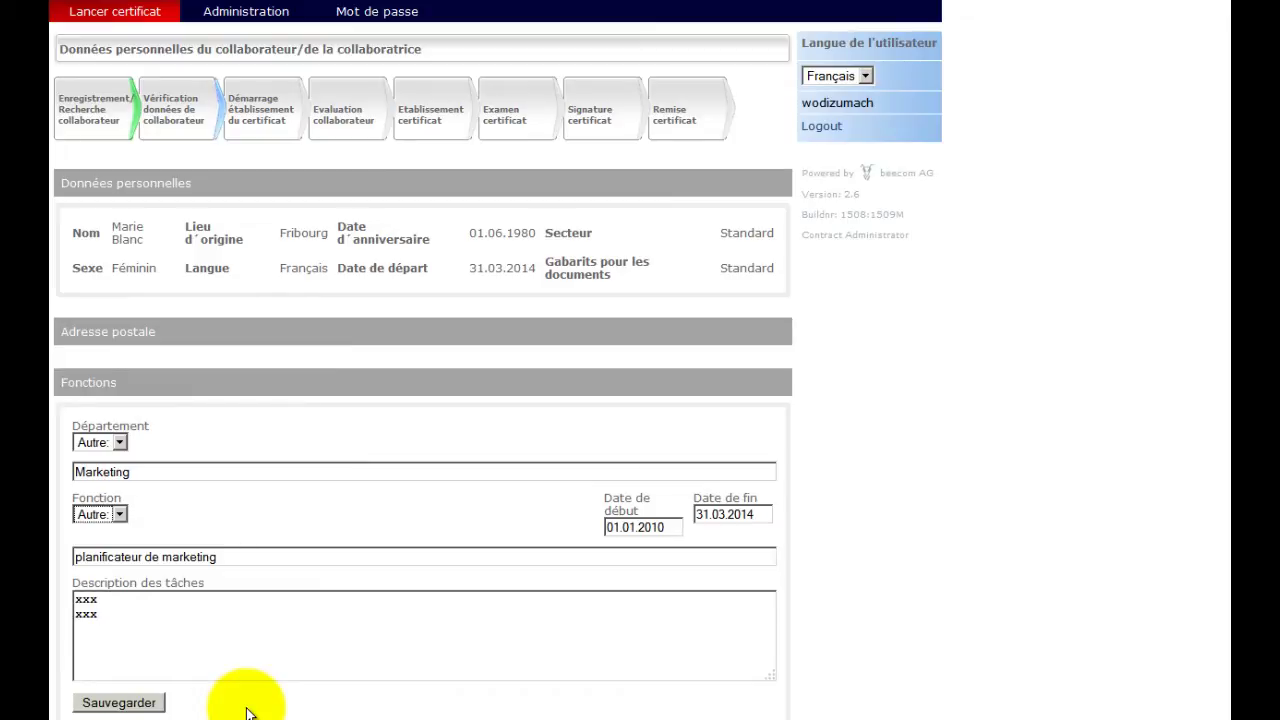
pyautogui.click(147, 703)
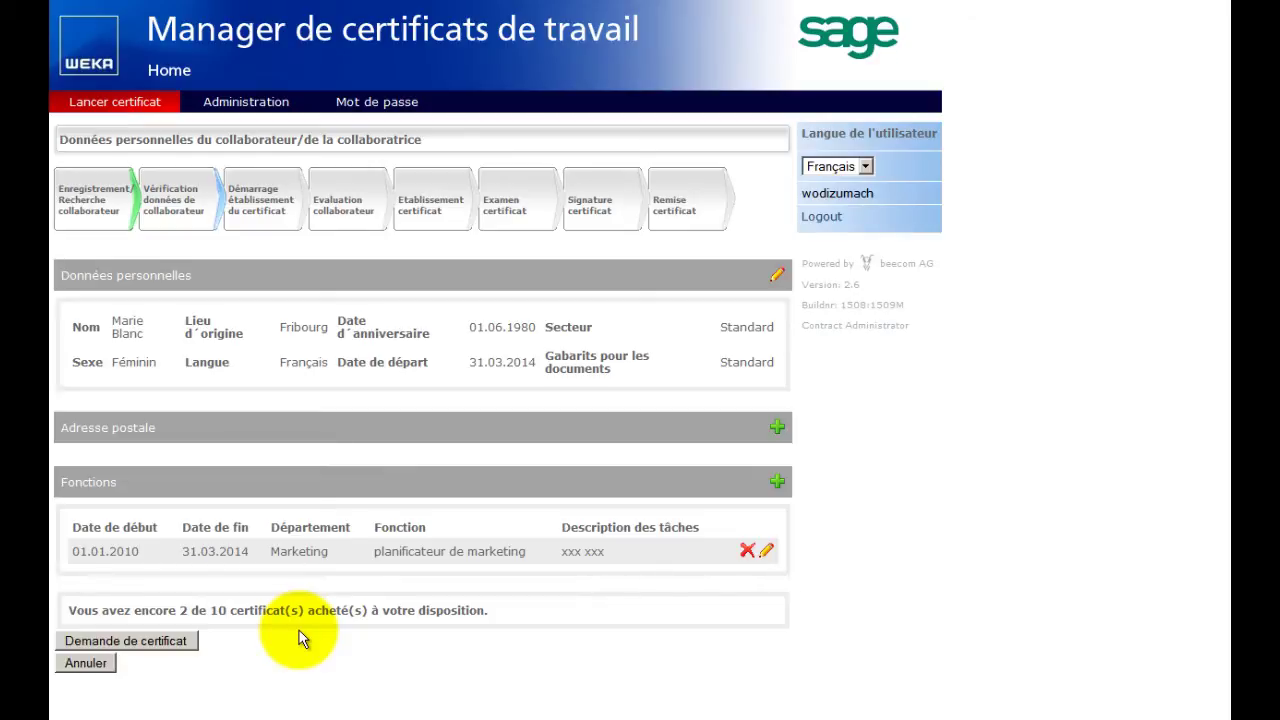
# Request a certificate for the employee's Marketing function via Demande de certificat.
pyautogui.click(172, 645)
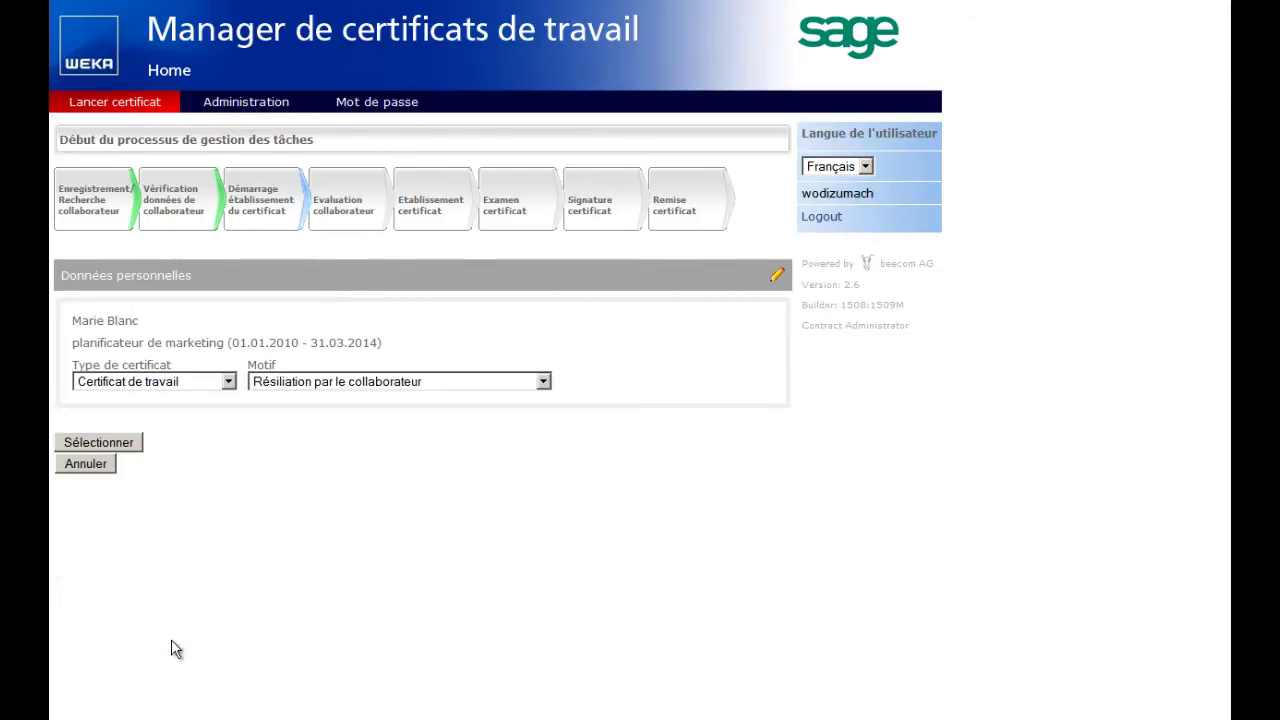
# Keep type Certificat de travail and reason Résiliation par le collaborateur, then confirm.
pyautogui.click(229, 384)
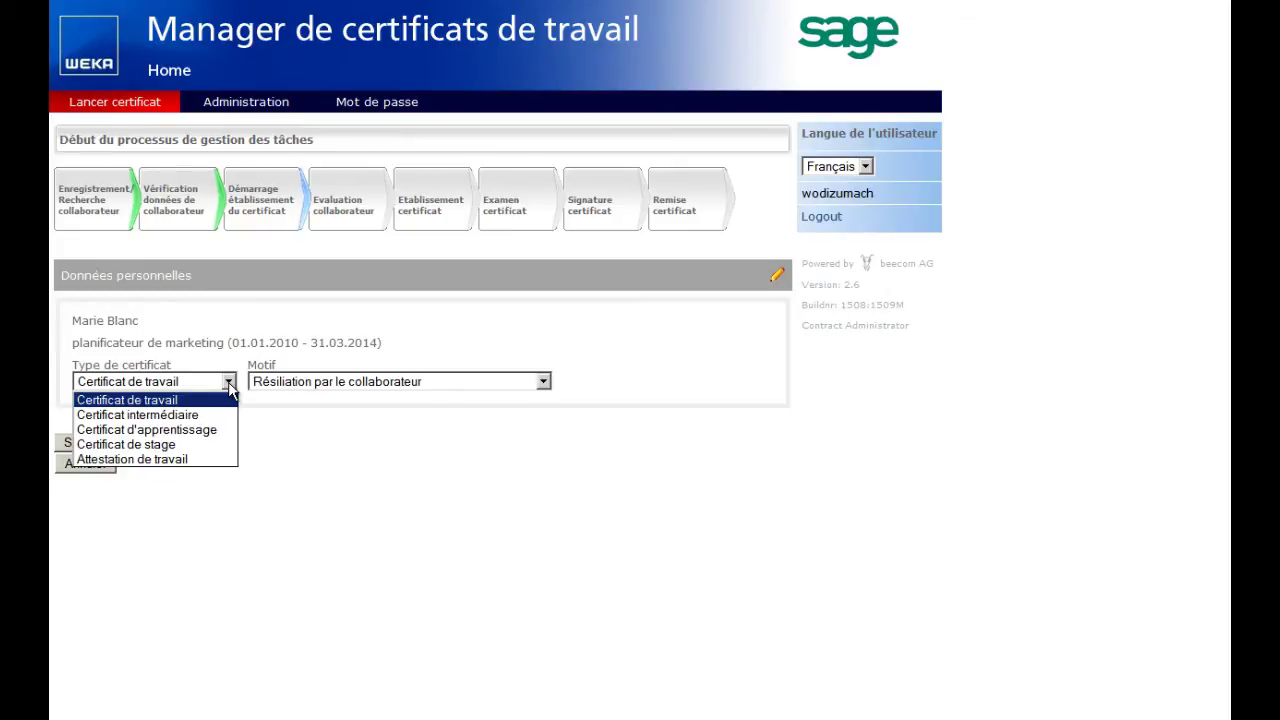
pyautogui.click(230, 386)
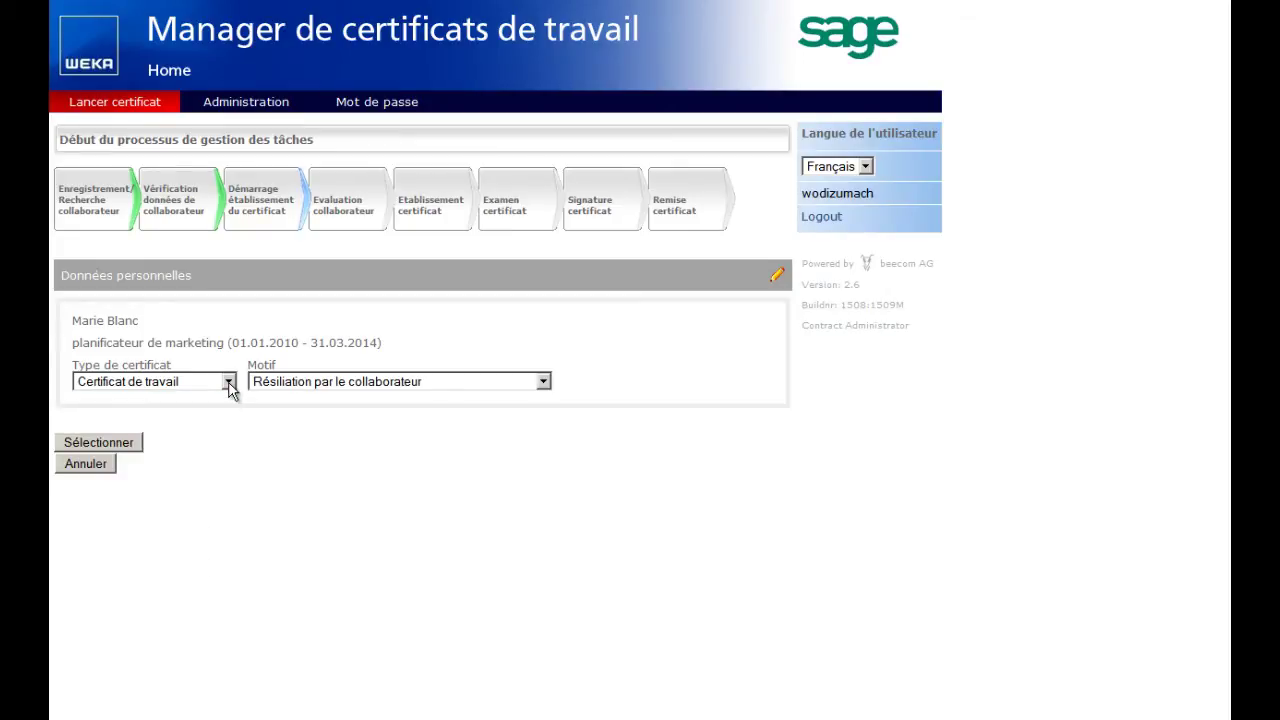
pyautogui.click(543, 386)
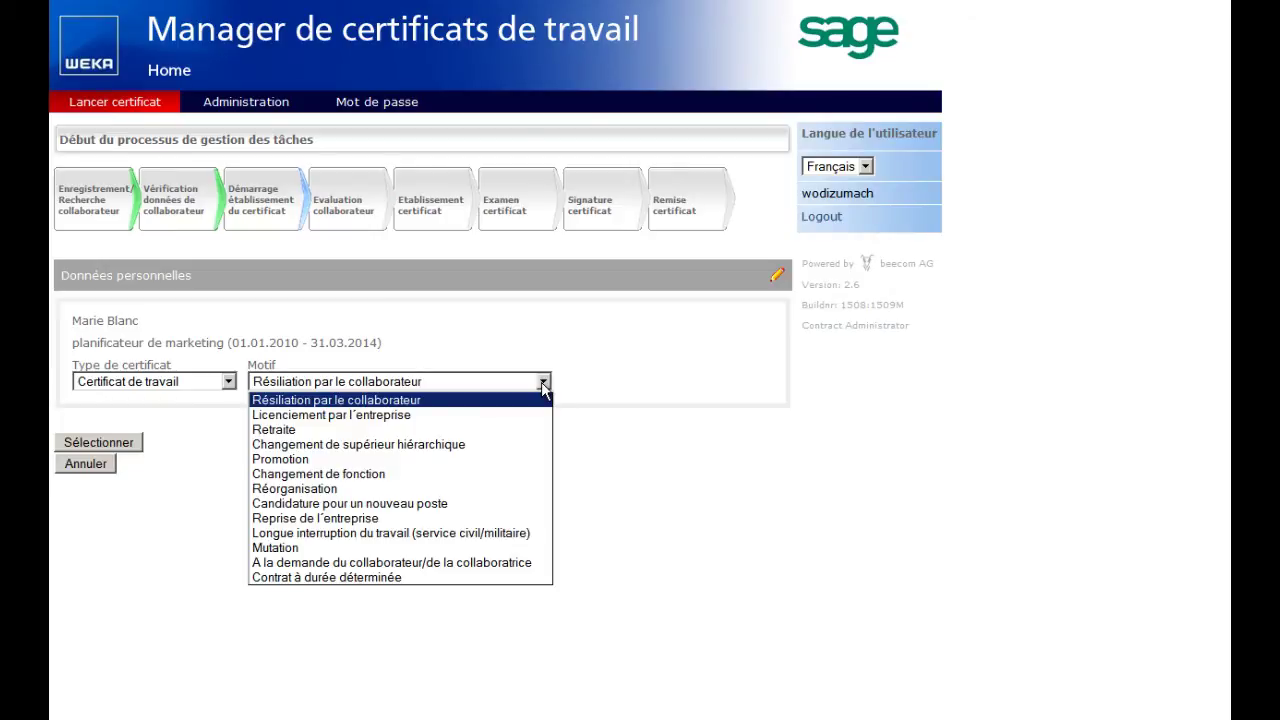
pyautogui.click(543, 386)
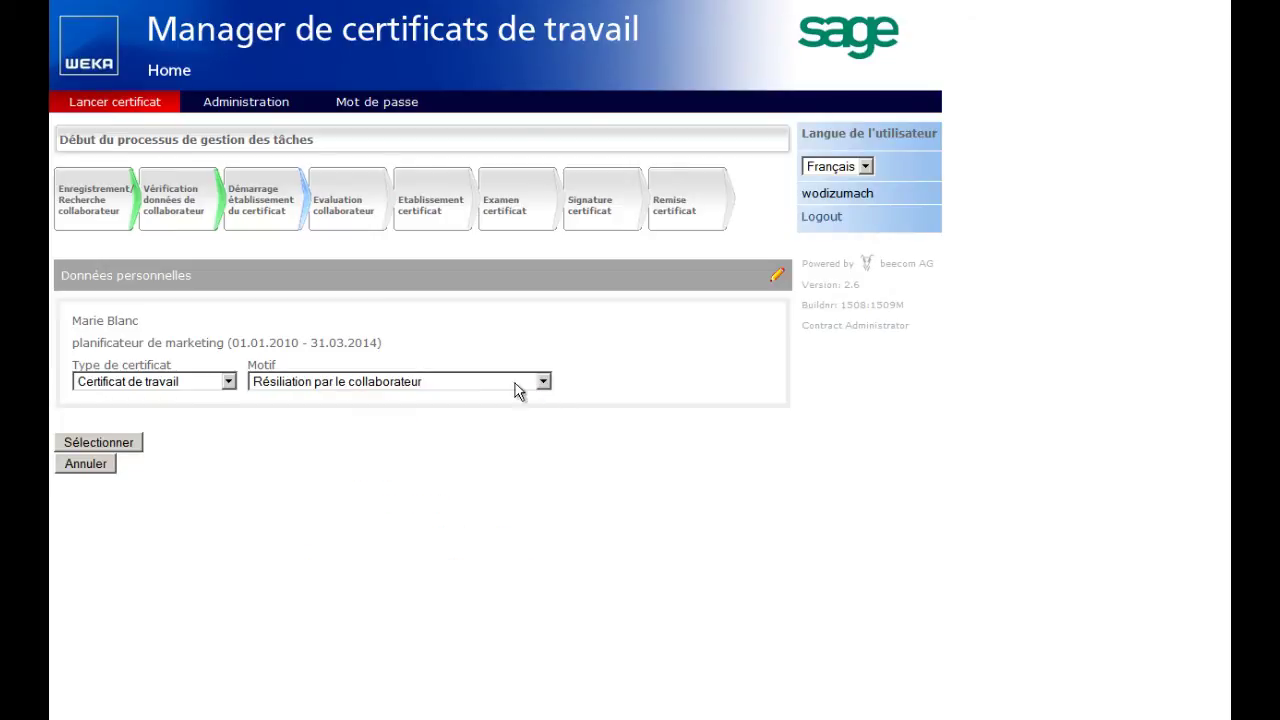
pyautogui.click(98, 442)
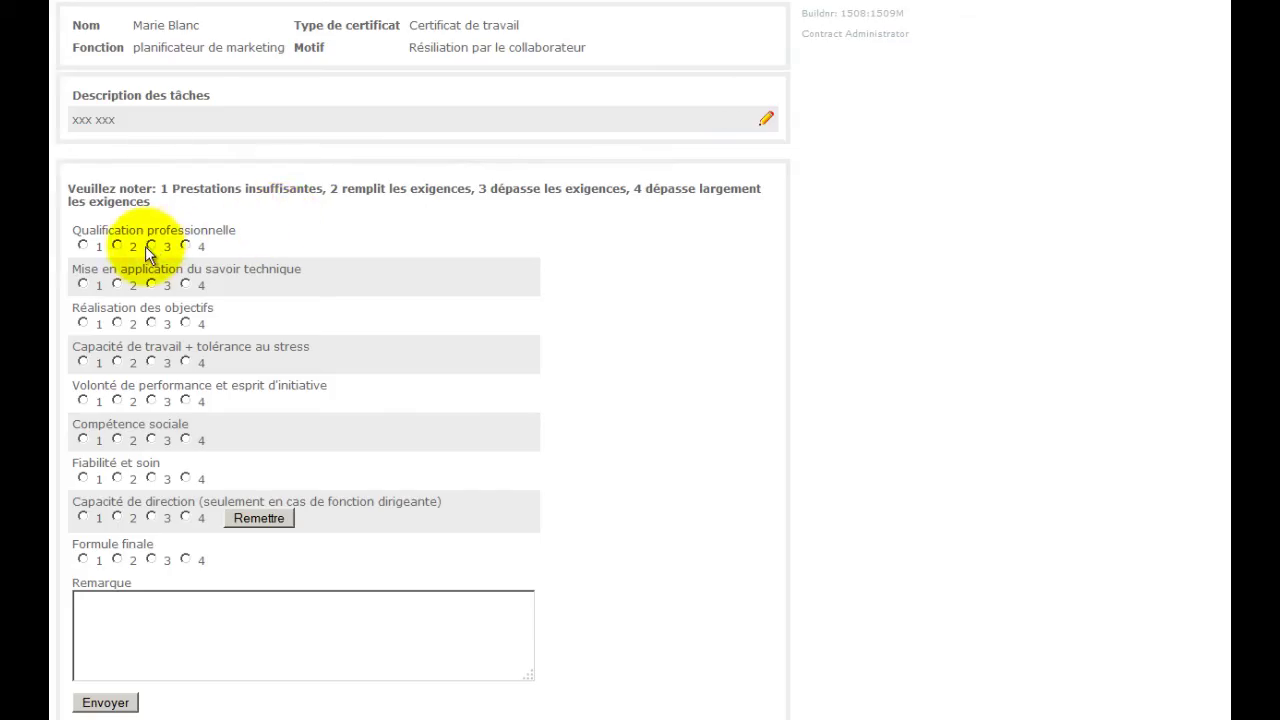
# Rate technical knowledge 4, initiative 3, social competence 4, Formule finale 4, and generate the text.
pyautogui.click(186, 286)
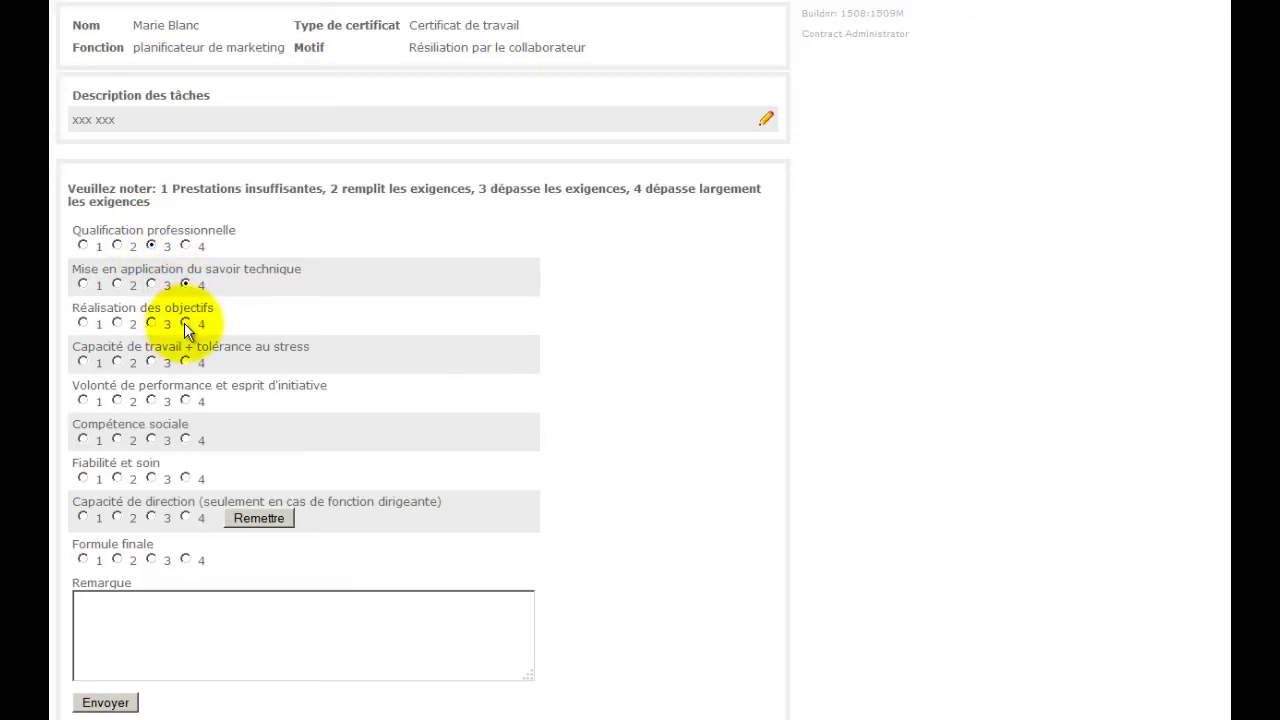
pyautogui.click(152, 401)
pyautogui.click(185, 439)
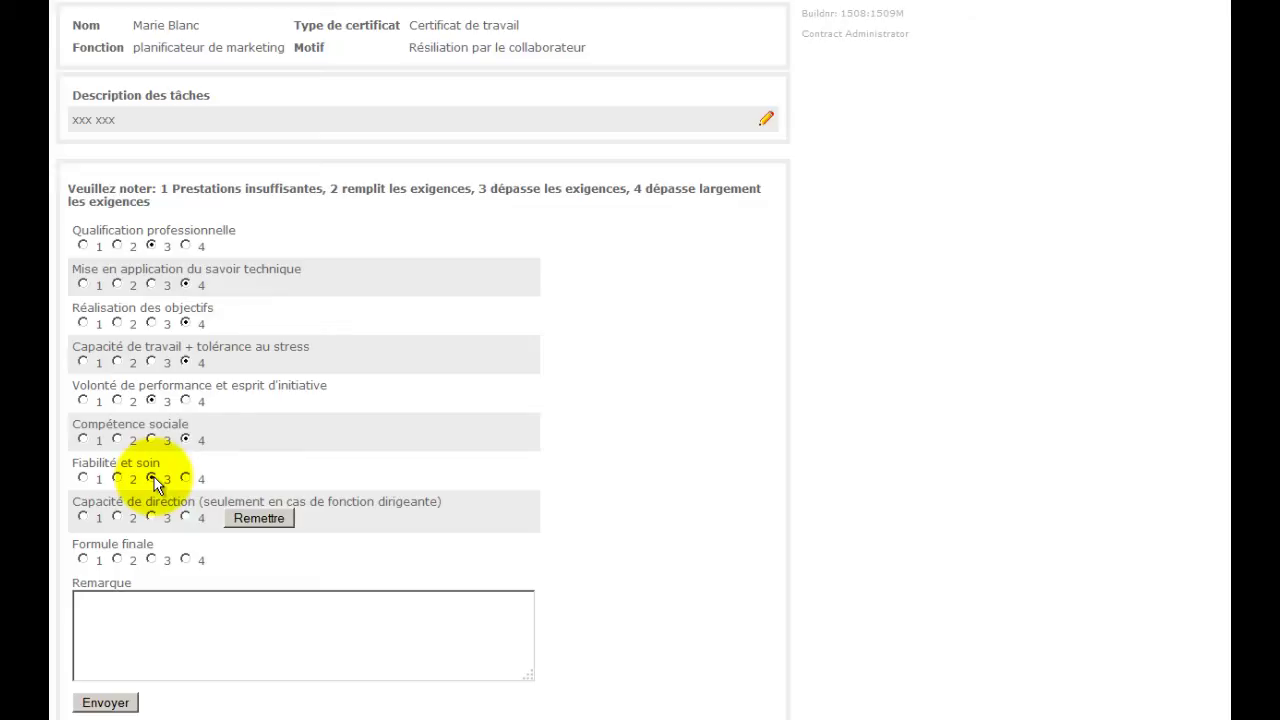
pyautogui.click(186, 560)
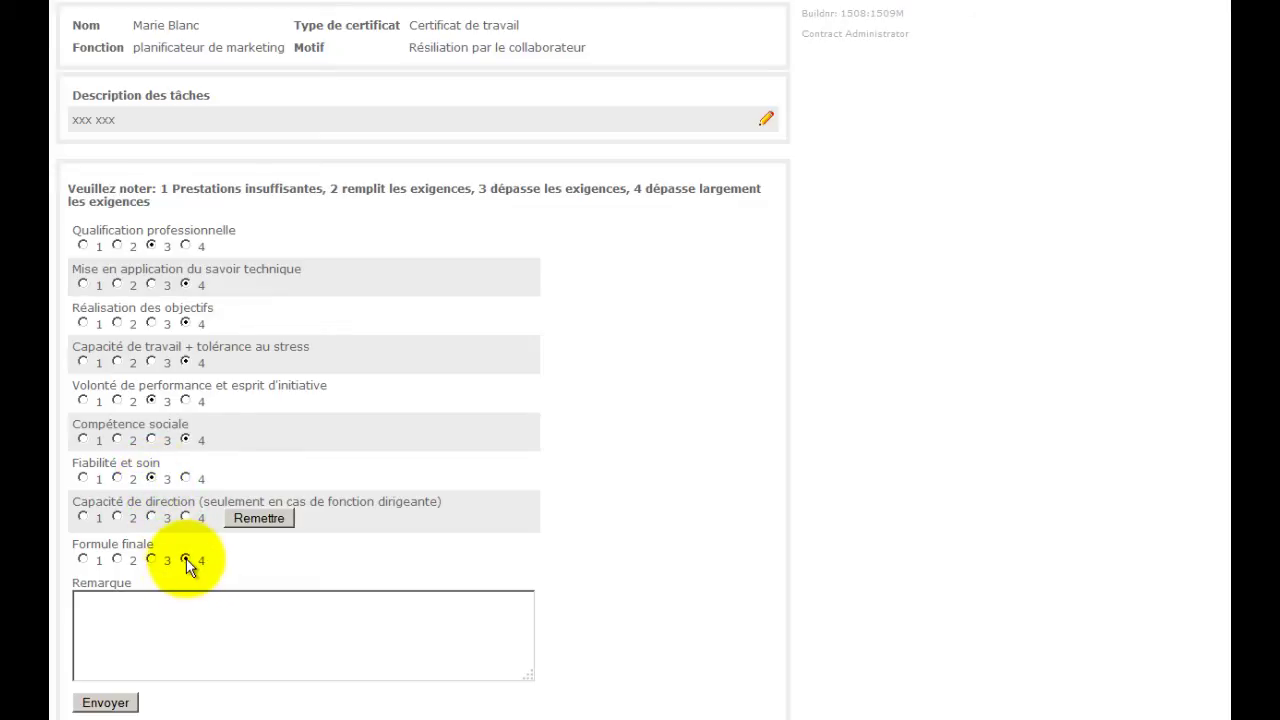
pyautogui.click(106, 703)
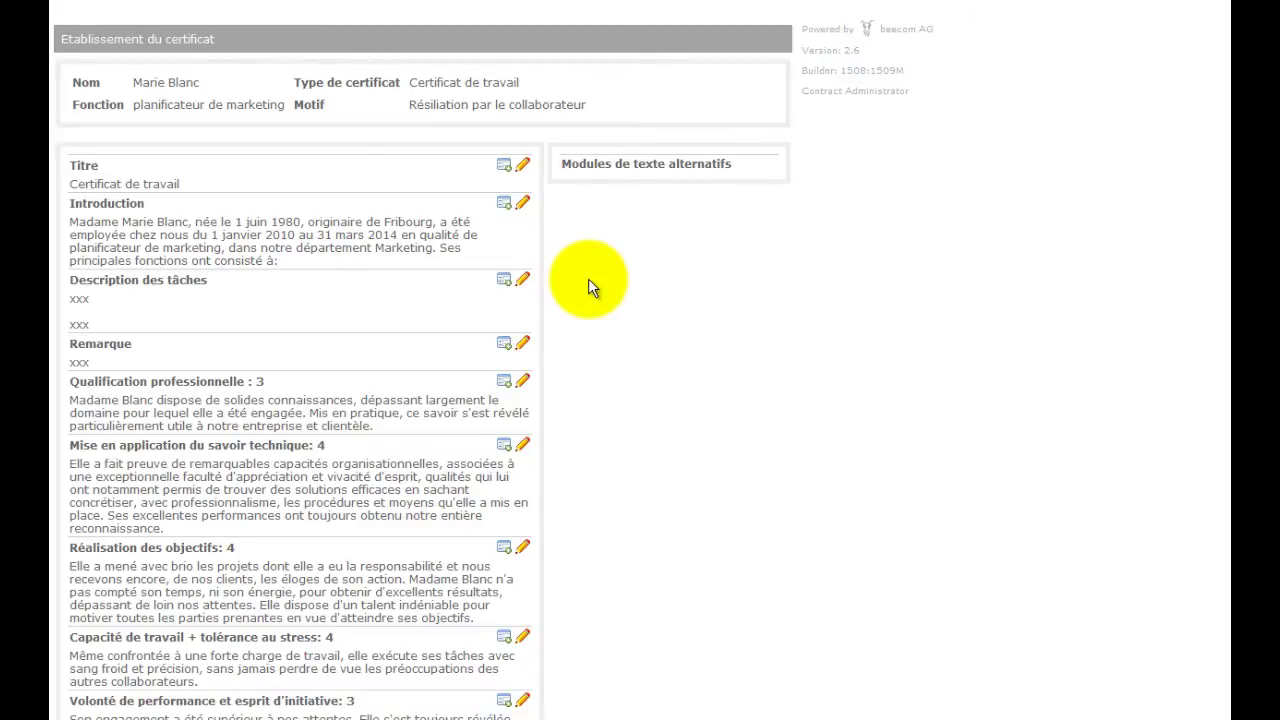
pyautogui.scroll(-5, 588, 278)
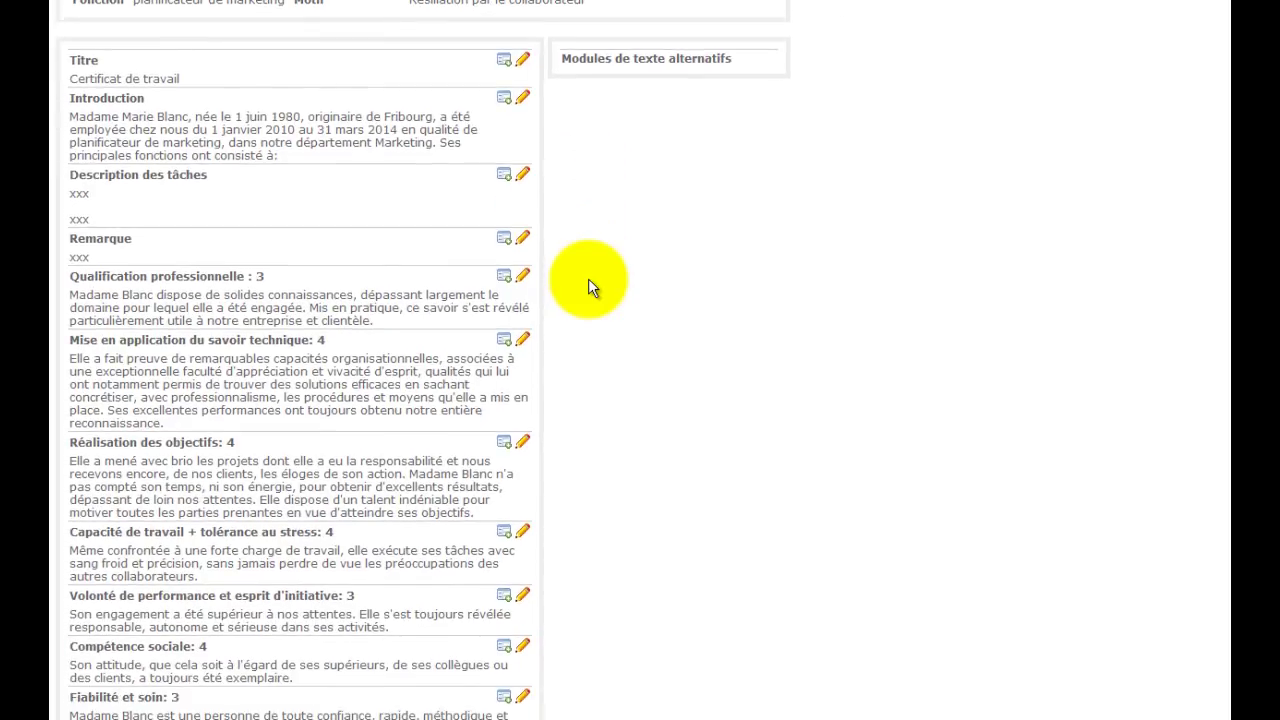
pyautogui.scroll(-3, 588, 278)
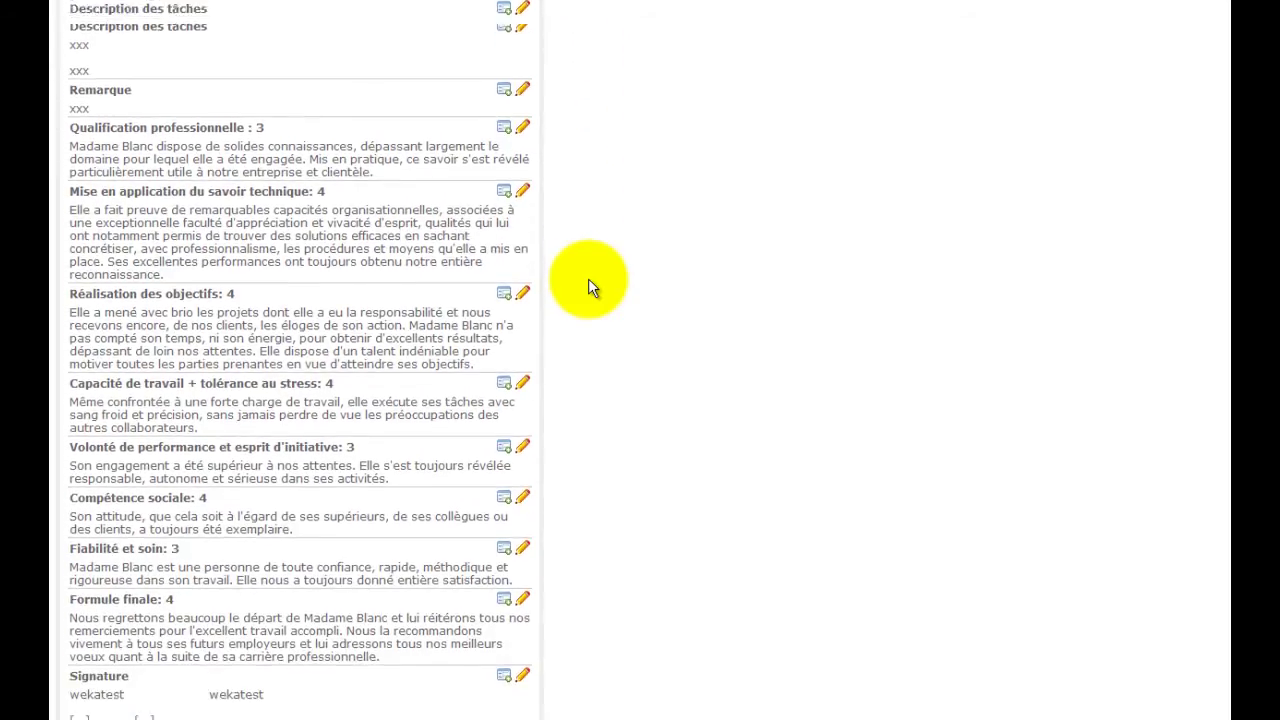
pyautogui.scroll(-2, 588, 278)
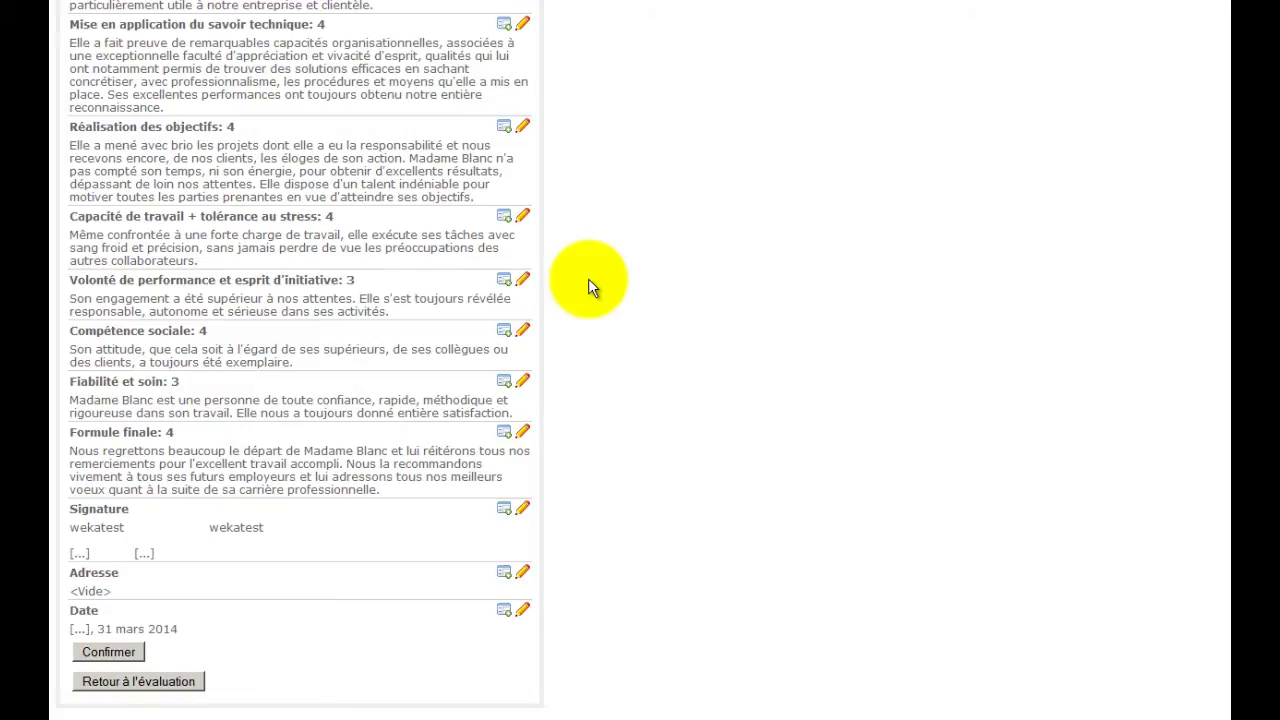
# Replace the Réalisation des objectifs paragraph with the alternative module about pragmatism and save it.
pyautogui.click(505, 129)
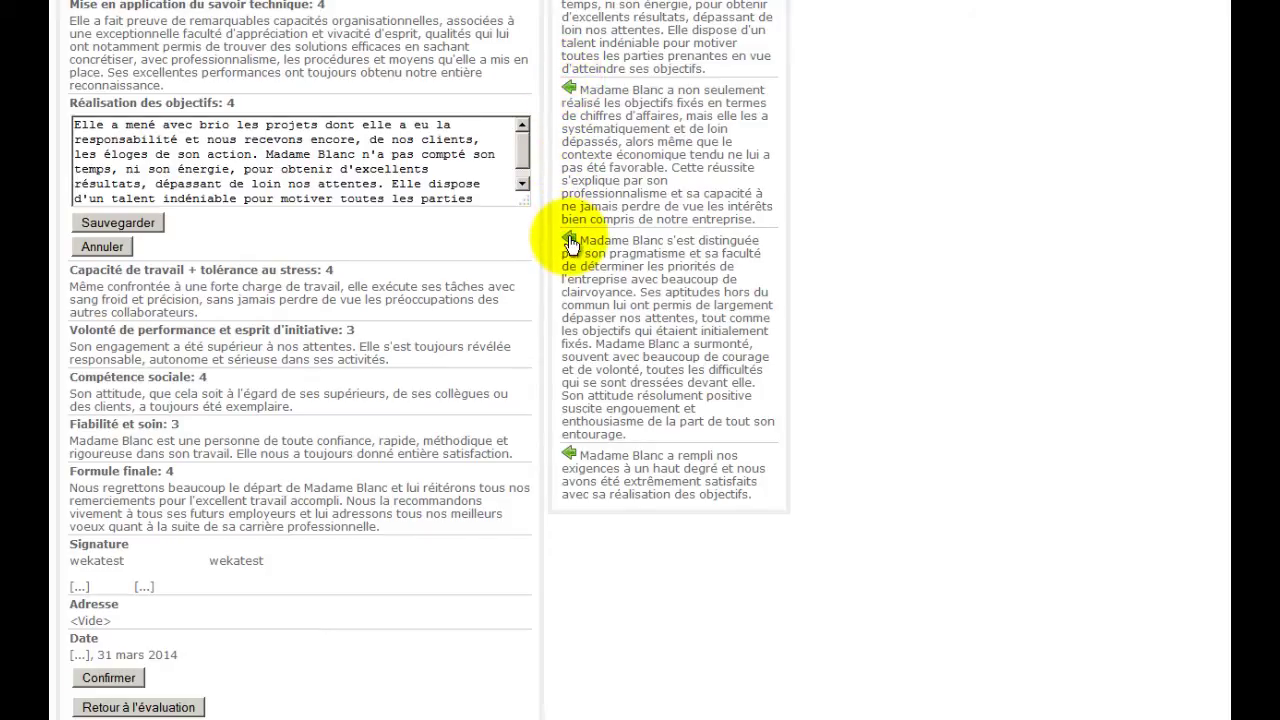
pyautogui.click(569, 242)
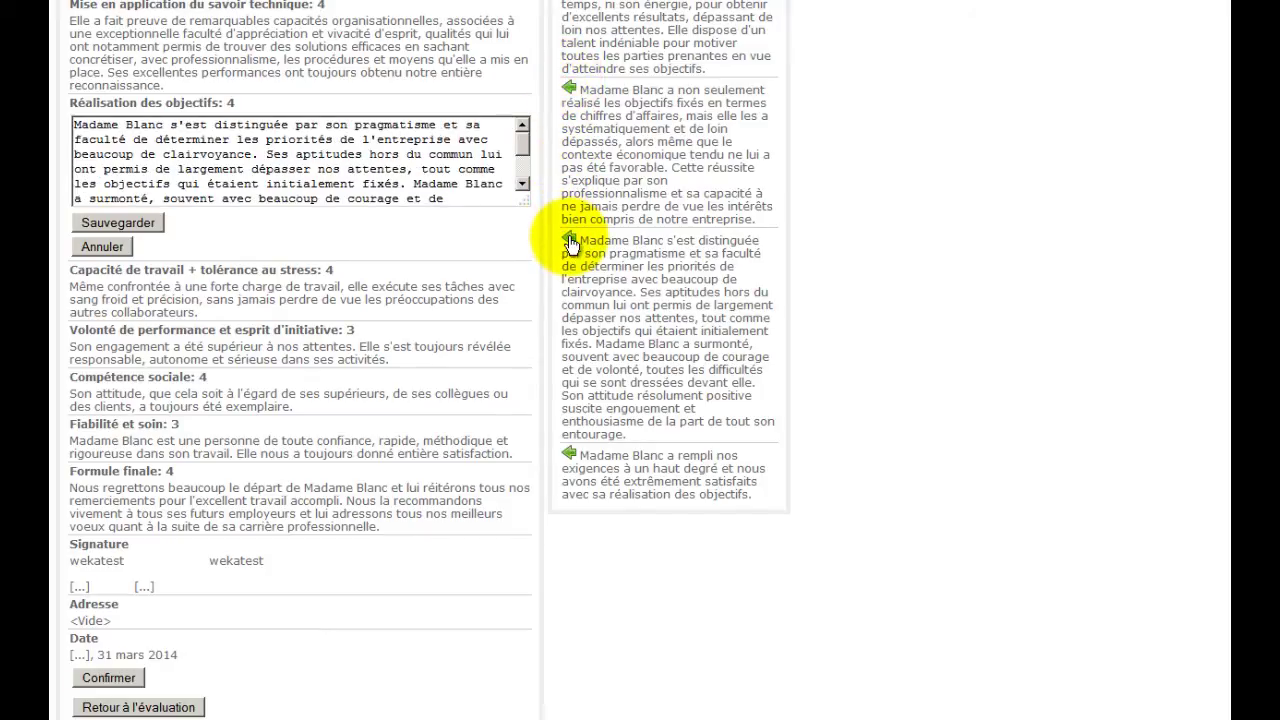
pyautogui.click(135, 222)
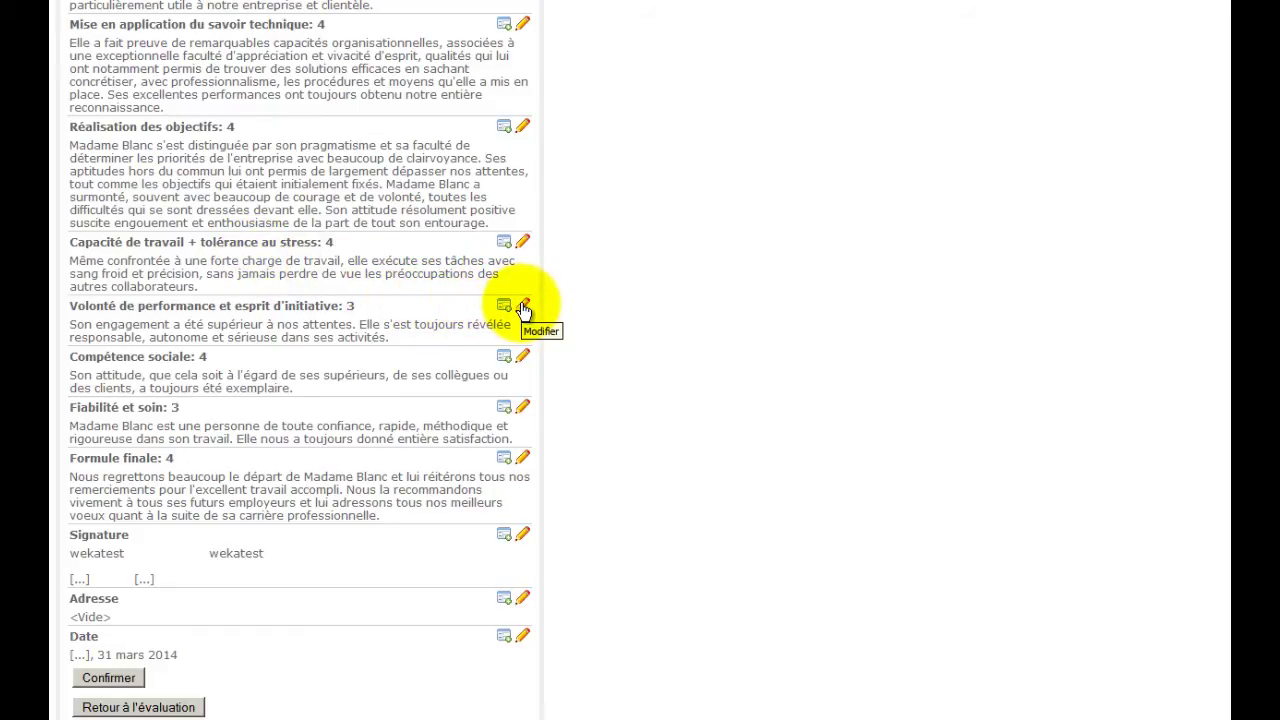
# Save the Volonté de performance paragraph unchanged and confirm the certificate text.
pyautogui.click(523, 308)
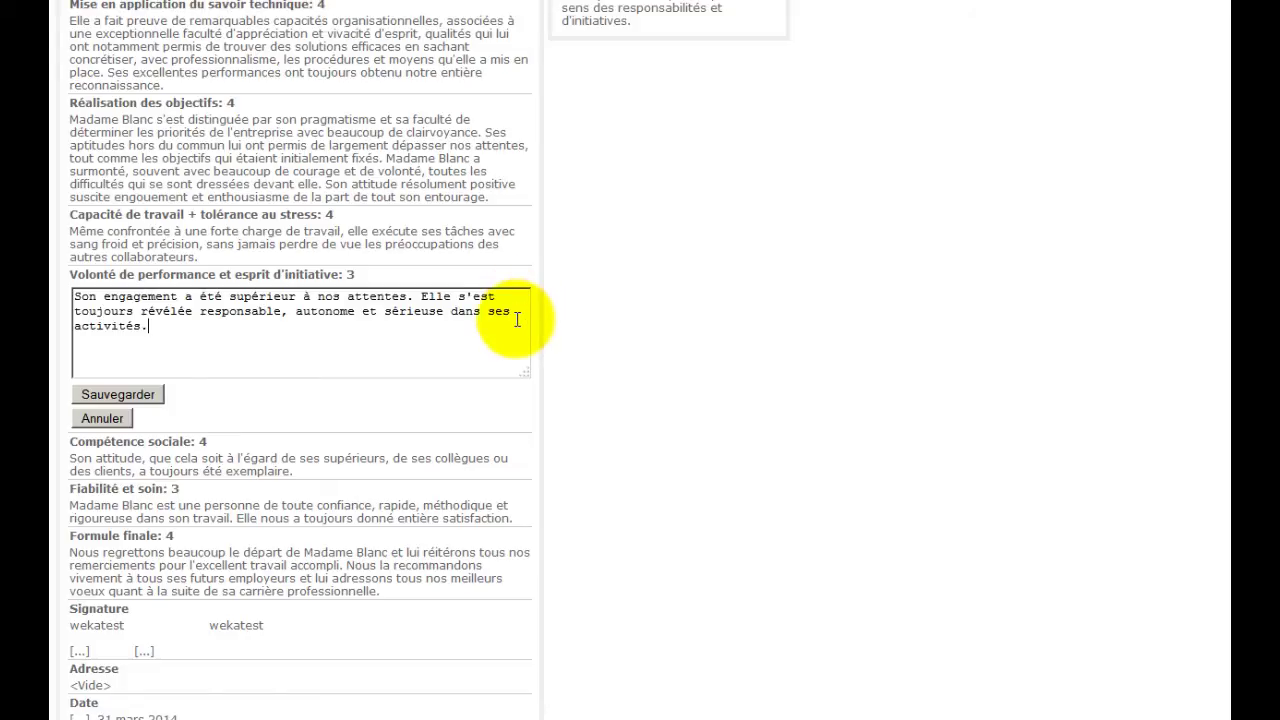
pyautogui.click(108, 395)
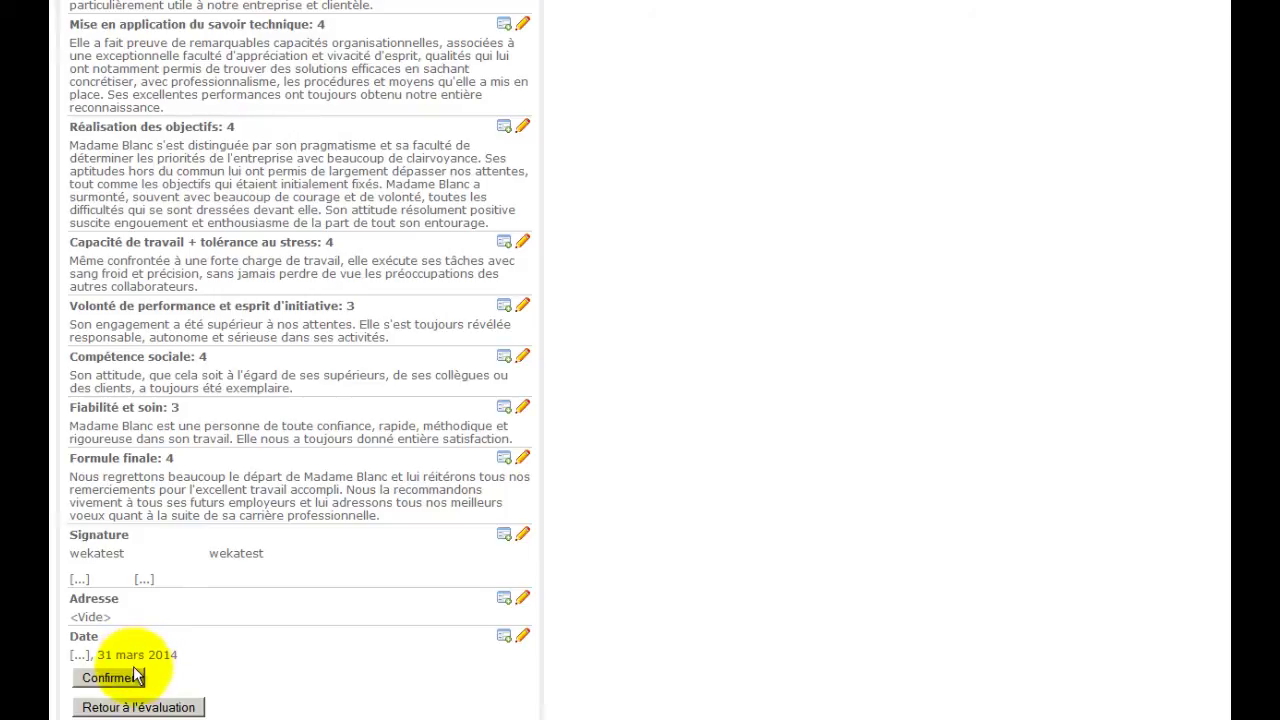
pyautogui.click(132, 678)
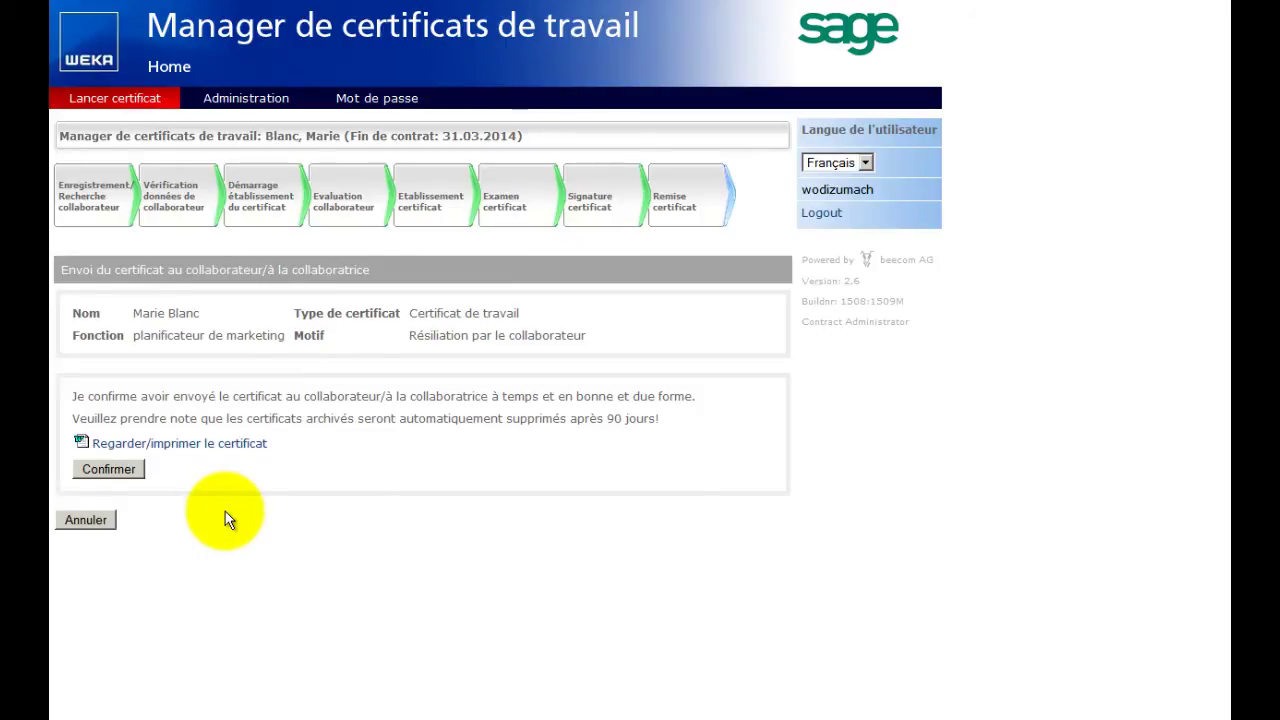
# Open the printable certificate in Microsoft Word from the Firefox download dialog.
pyautogui.click(195, 443)
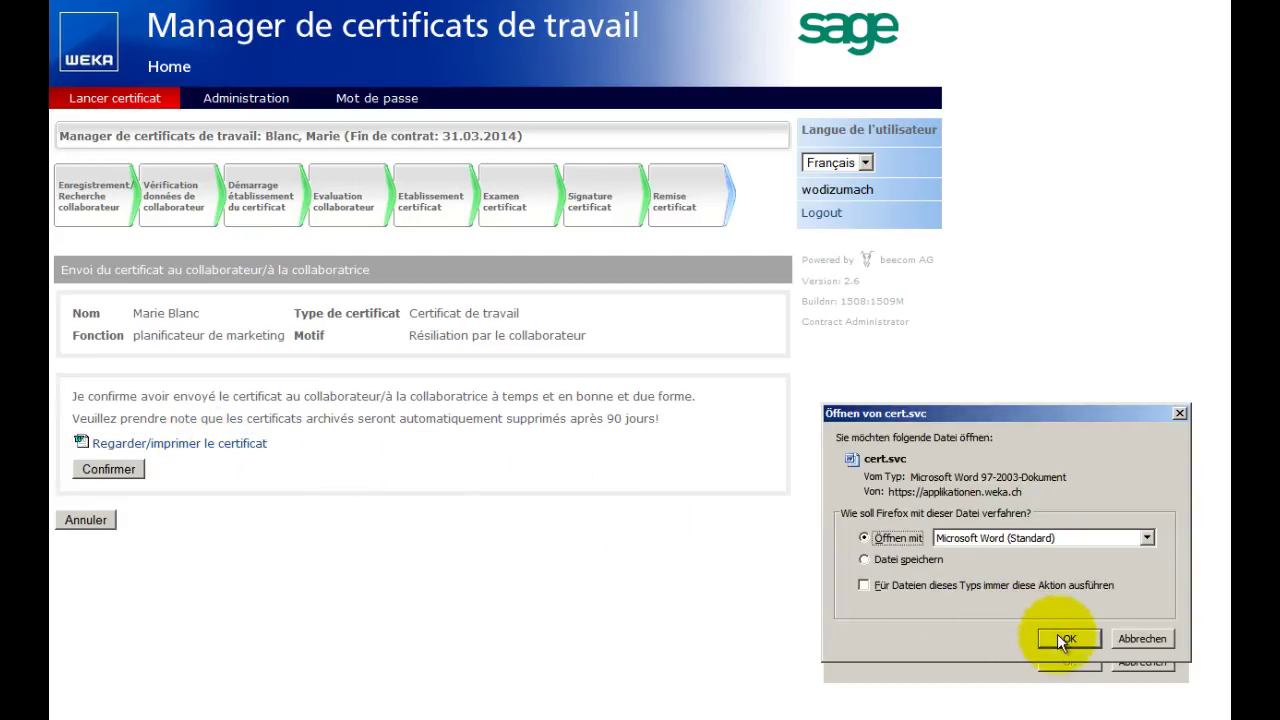
pyautogui.click(1064, 639)
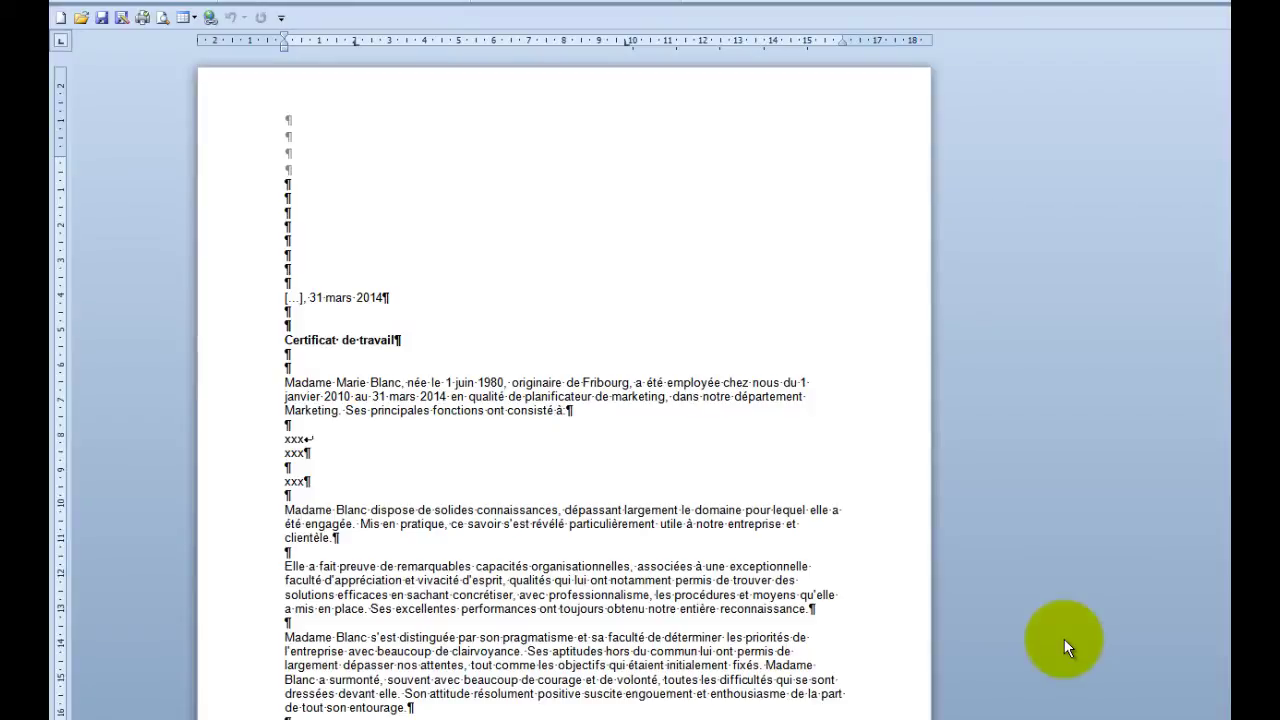
# Fill the blank task-list line with 'xxx', save the document, and return to the browser.
pyautogui.click(291, 468)
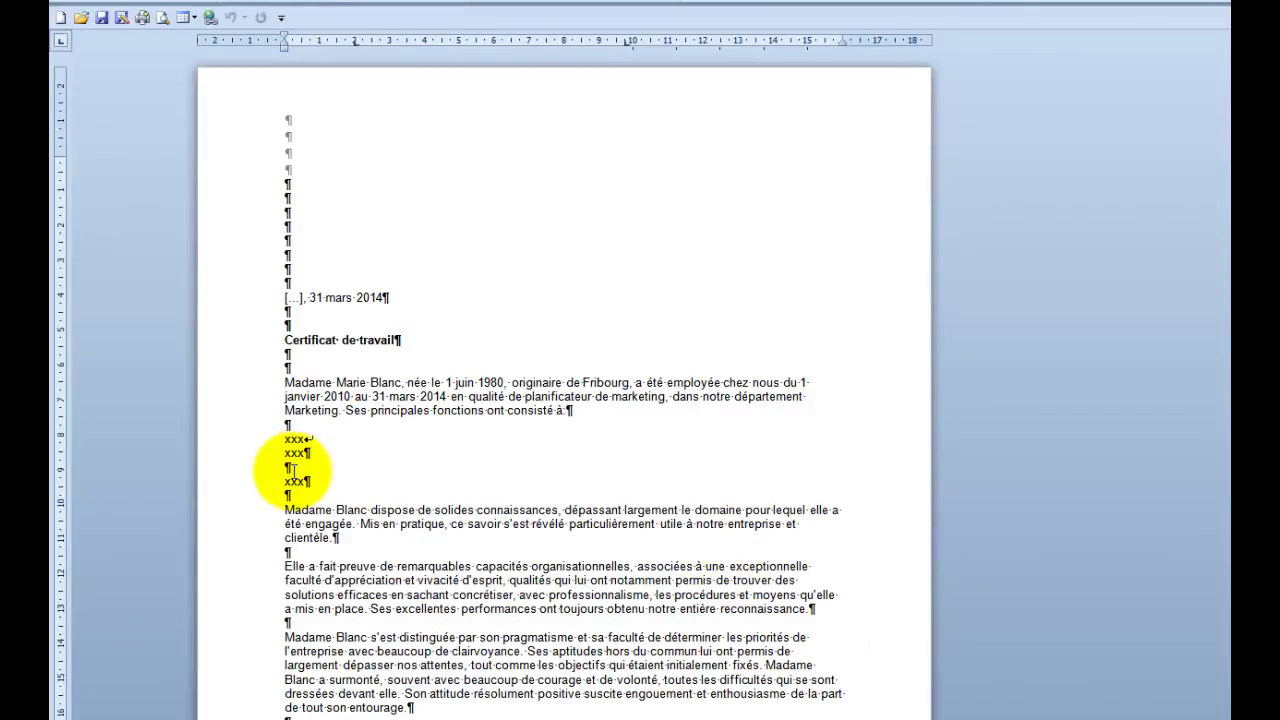
pyautogui.write('xxx')
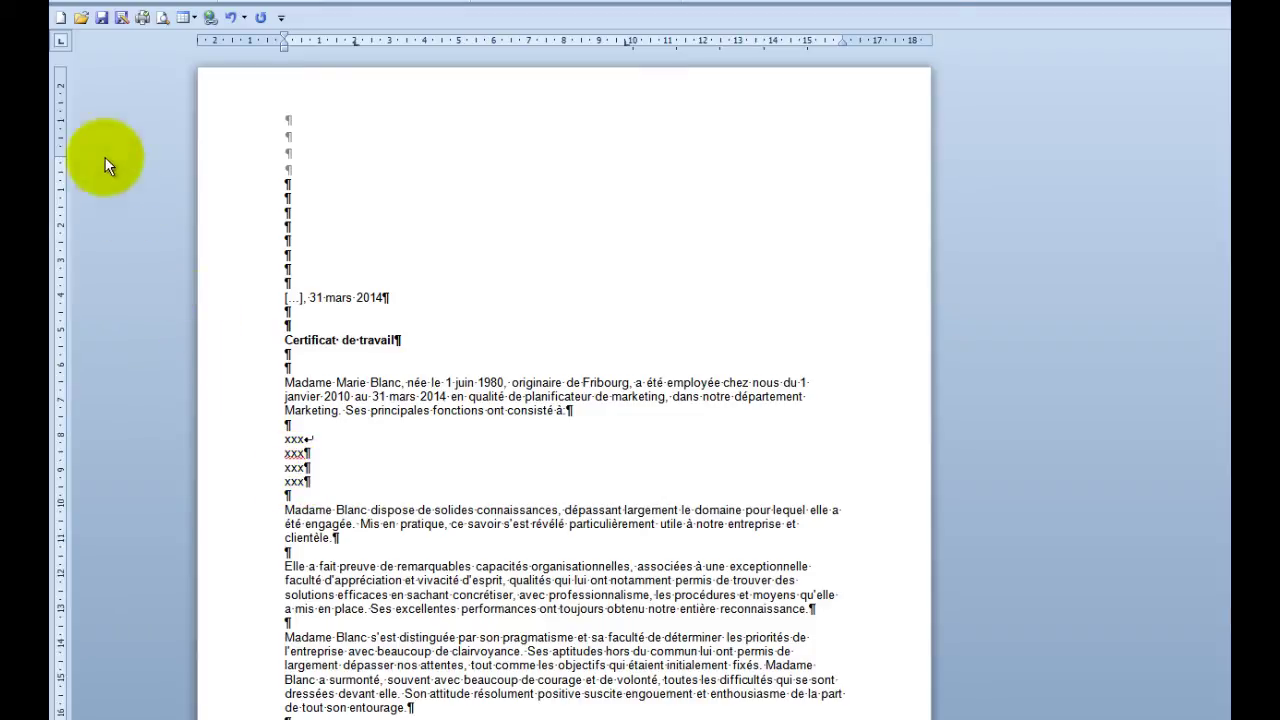
pyautogui.click(101, 18)
pyautogui.hotkey('alt', 'Tab')
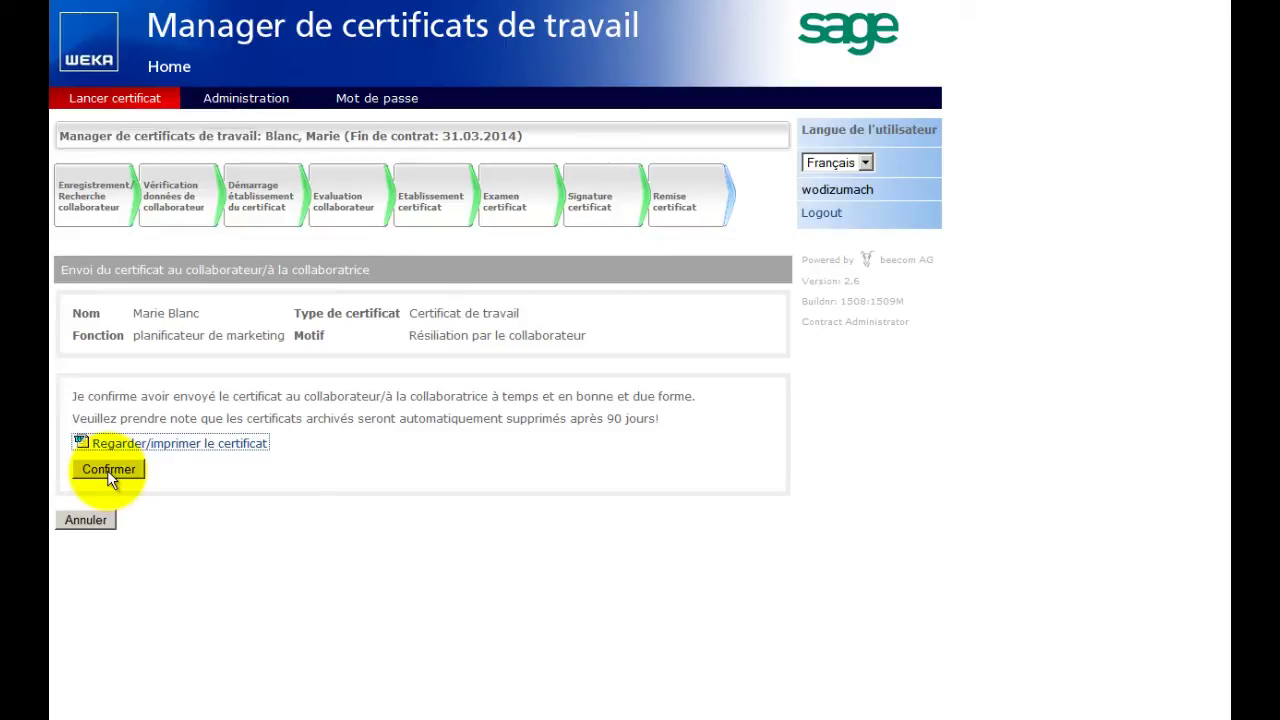
# Confirm on the 'Envoi du certificat' page that the work certificate was delivered to the employee.
pyautogui.click(107, 470)
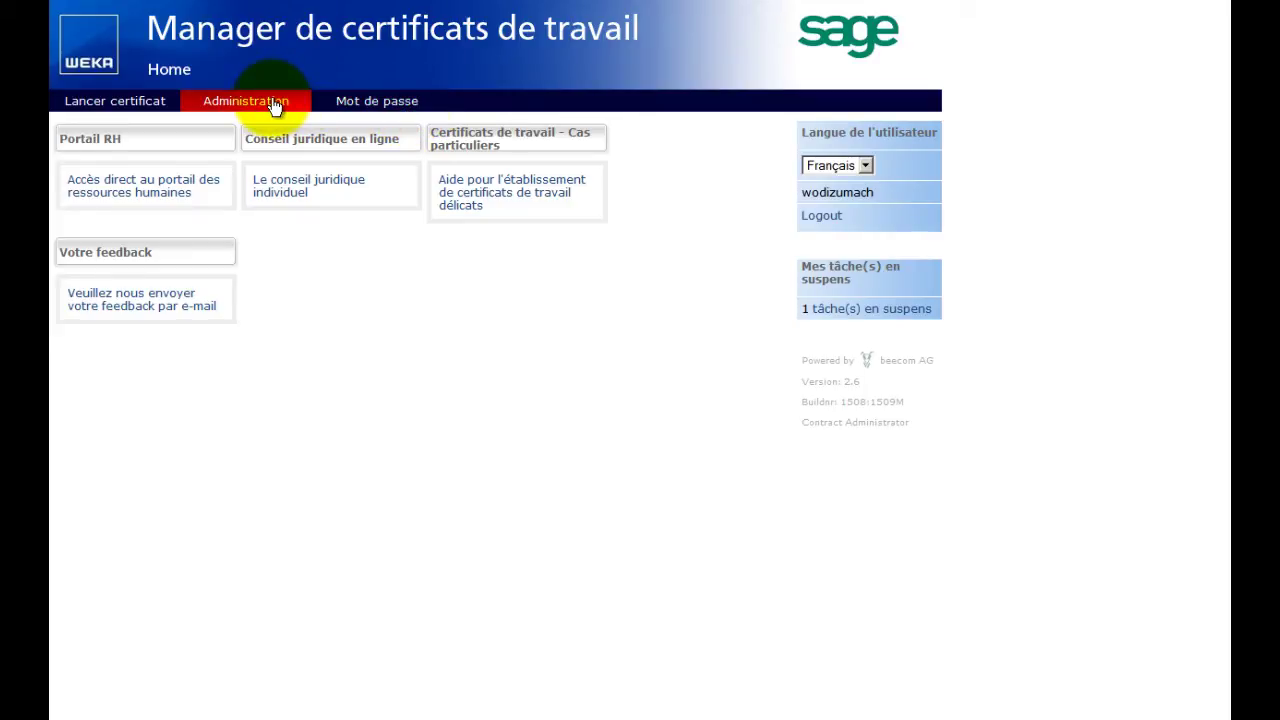
pyautogui.click(155, 104)
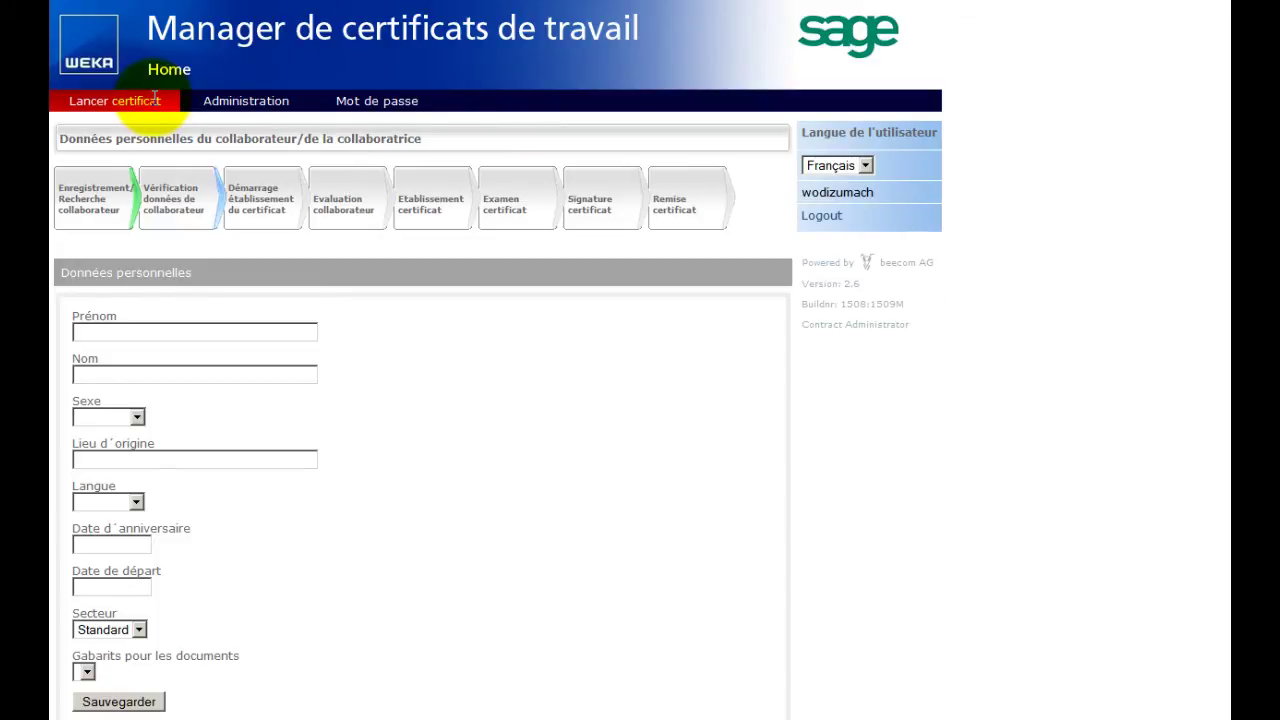
pyautogui.click(215, 108)
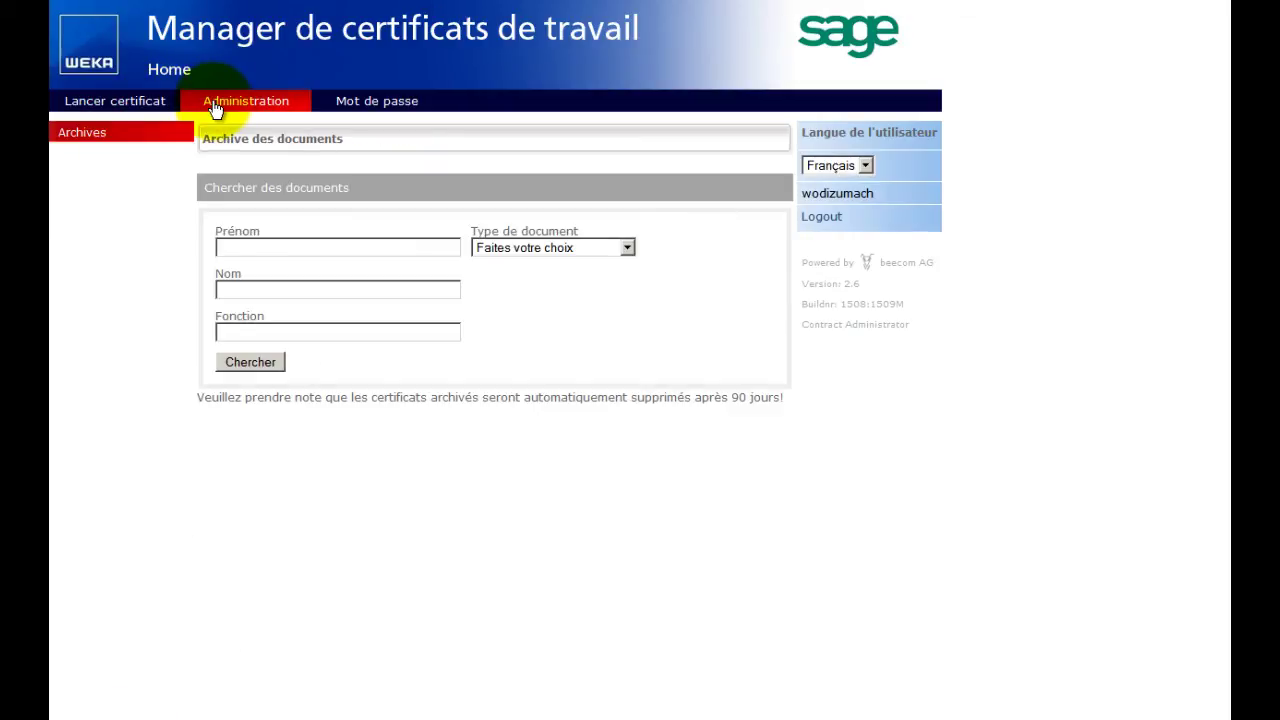
pyautogui.click(263, 369)
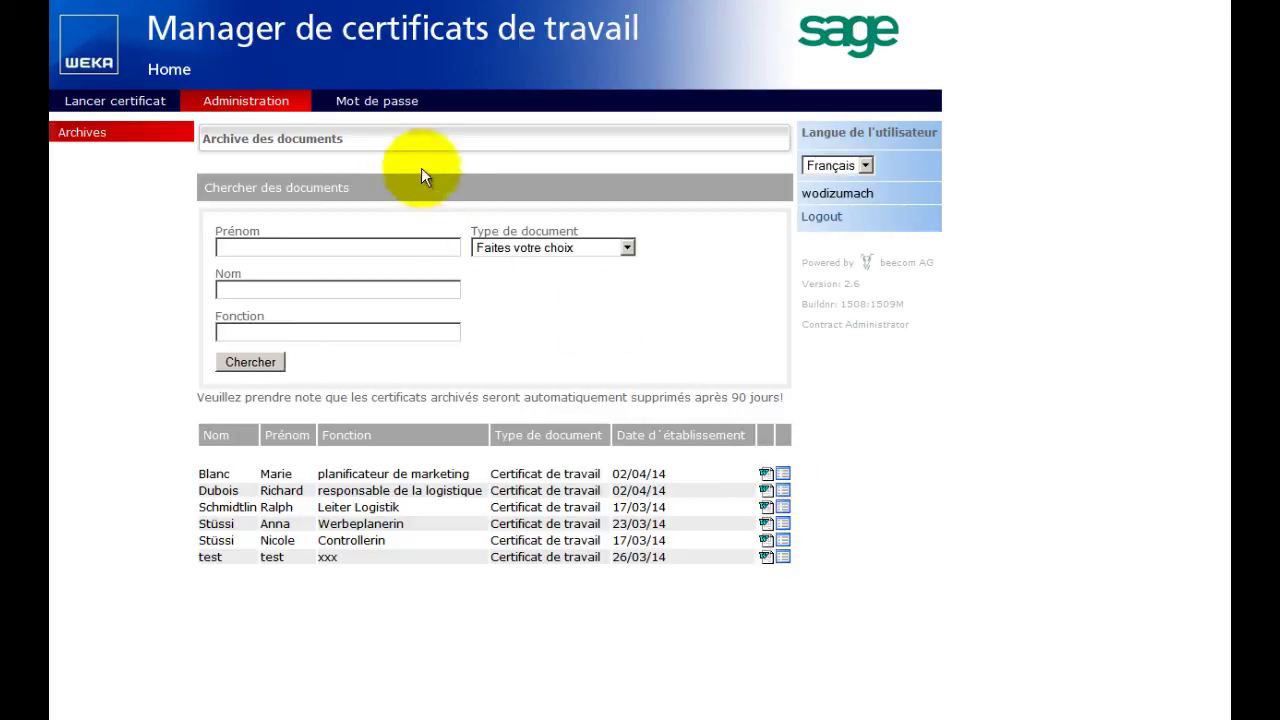
pyautogui.click(376, 105)
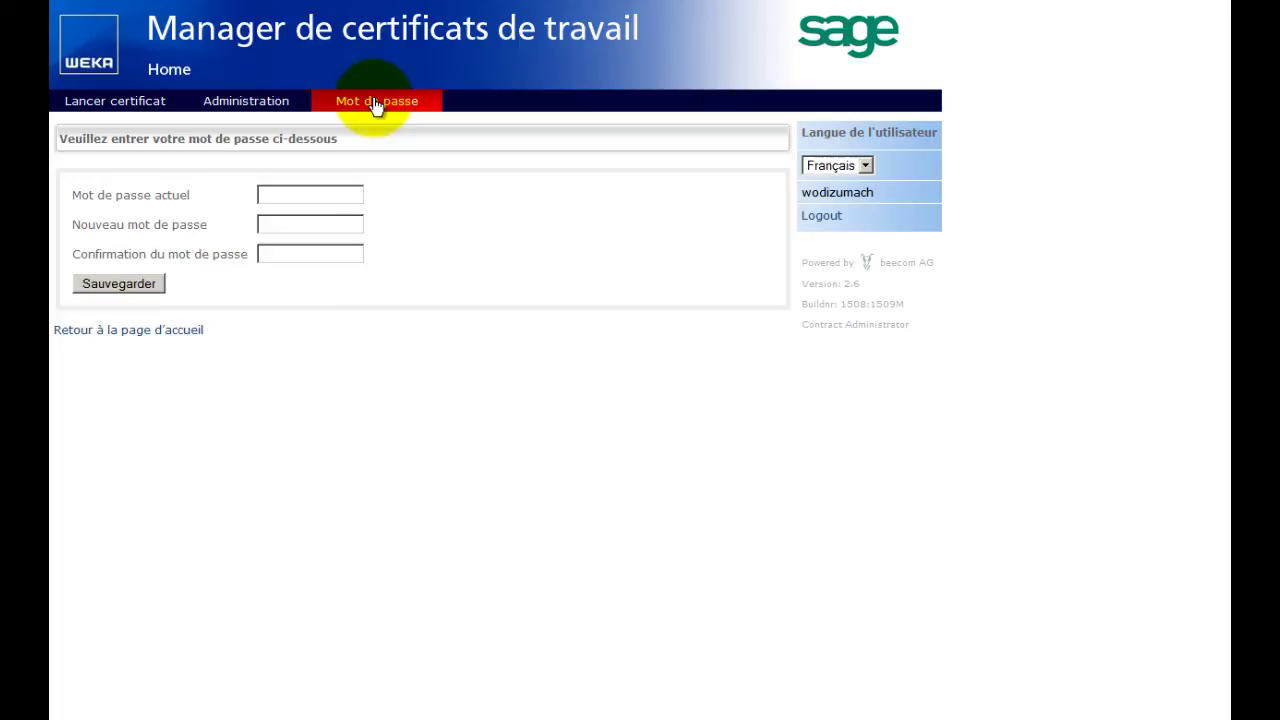
pyautogui.click(167, 332)
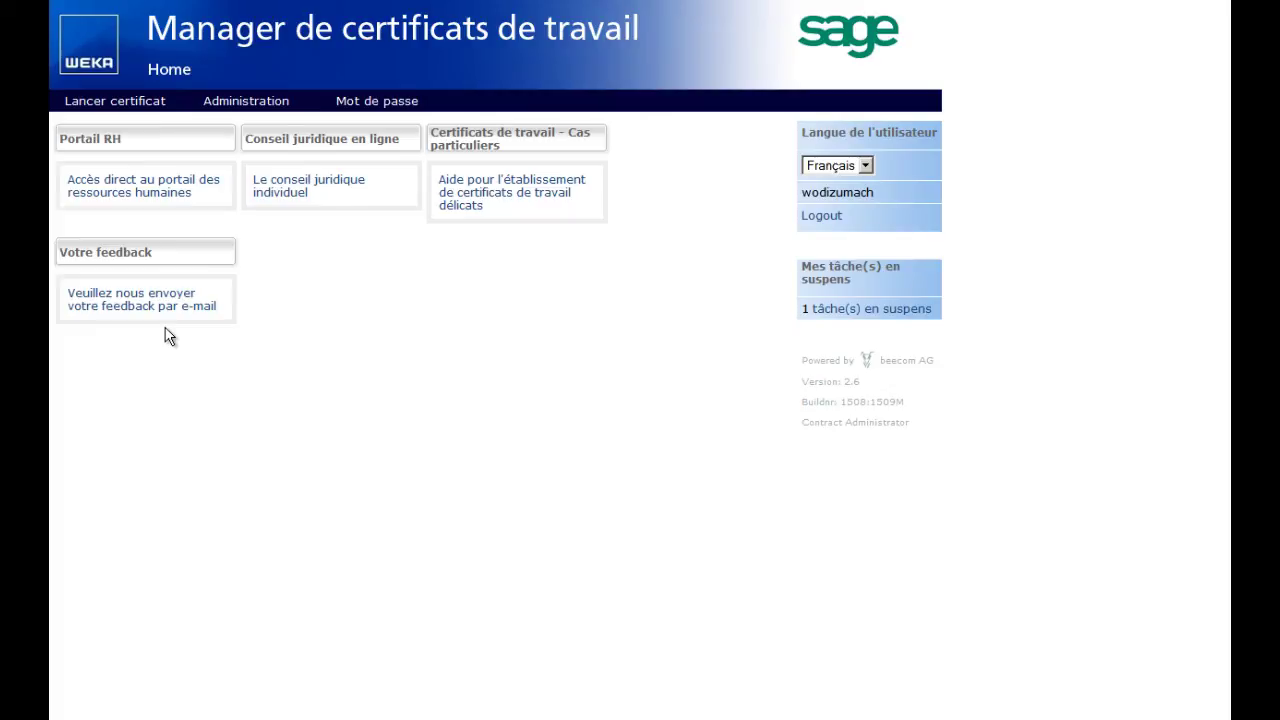